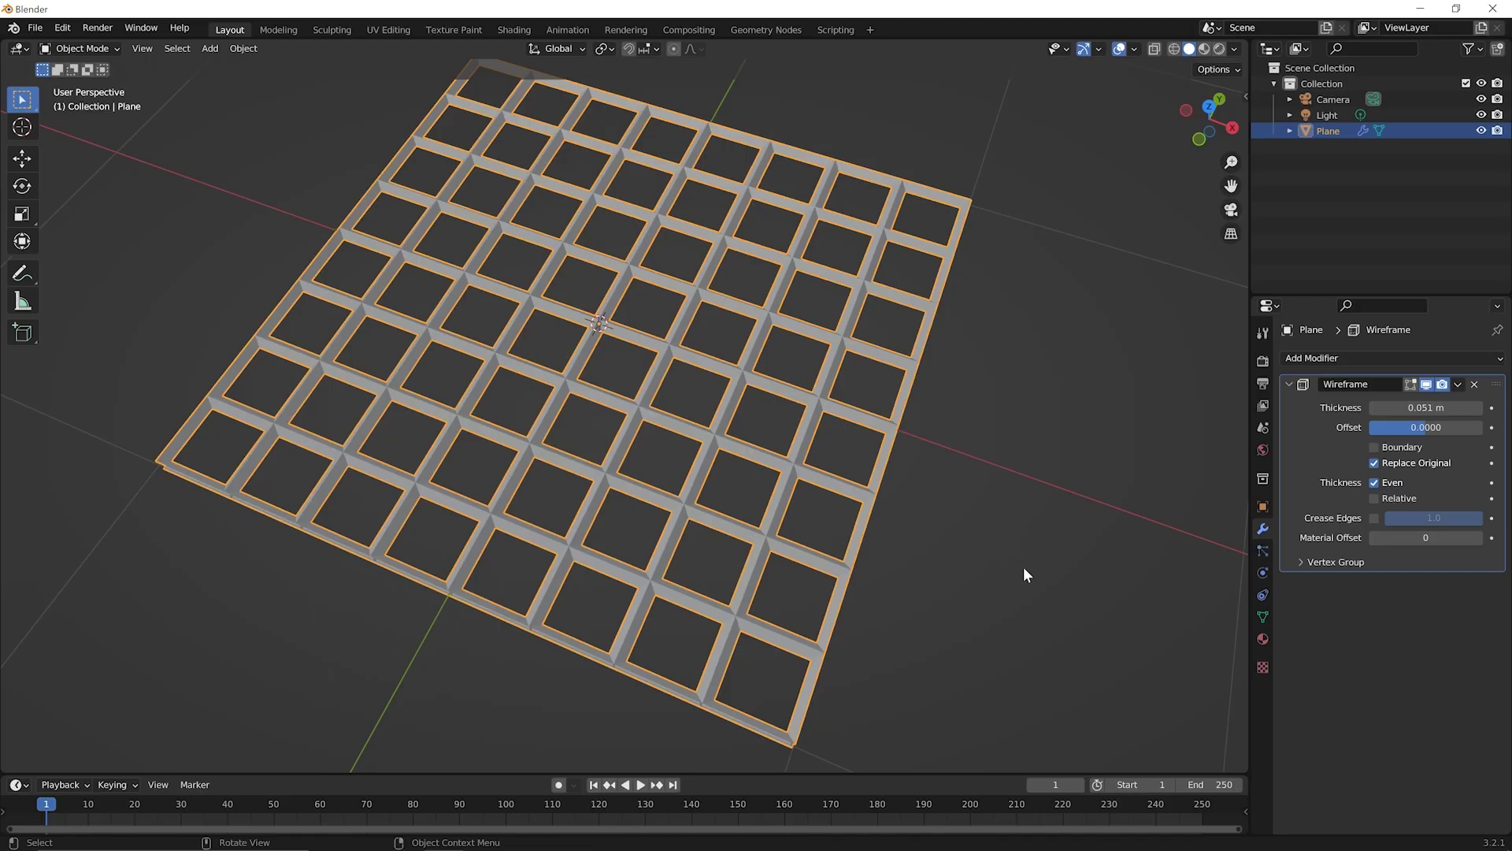
Step: Start a new General scene, discarding unsaved changes to the wireframe plane scene
left_click(35, 28)
mouse_move(53, 47)
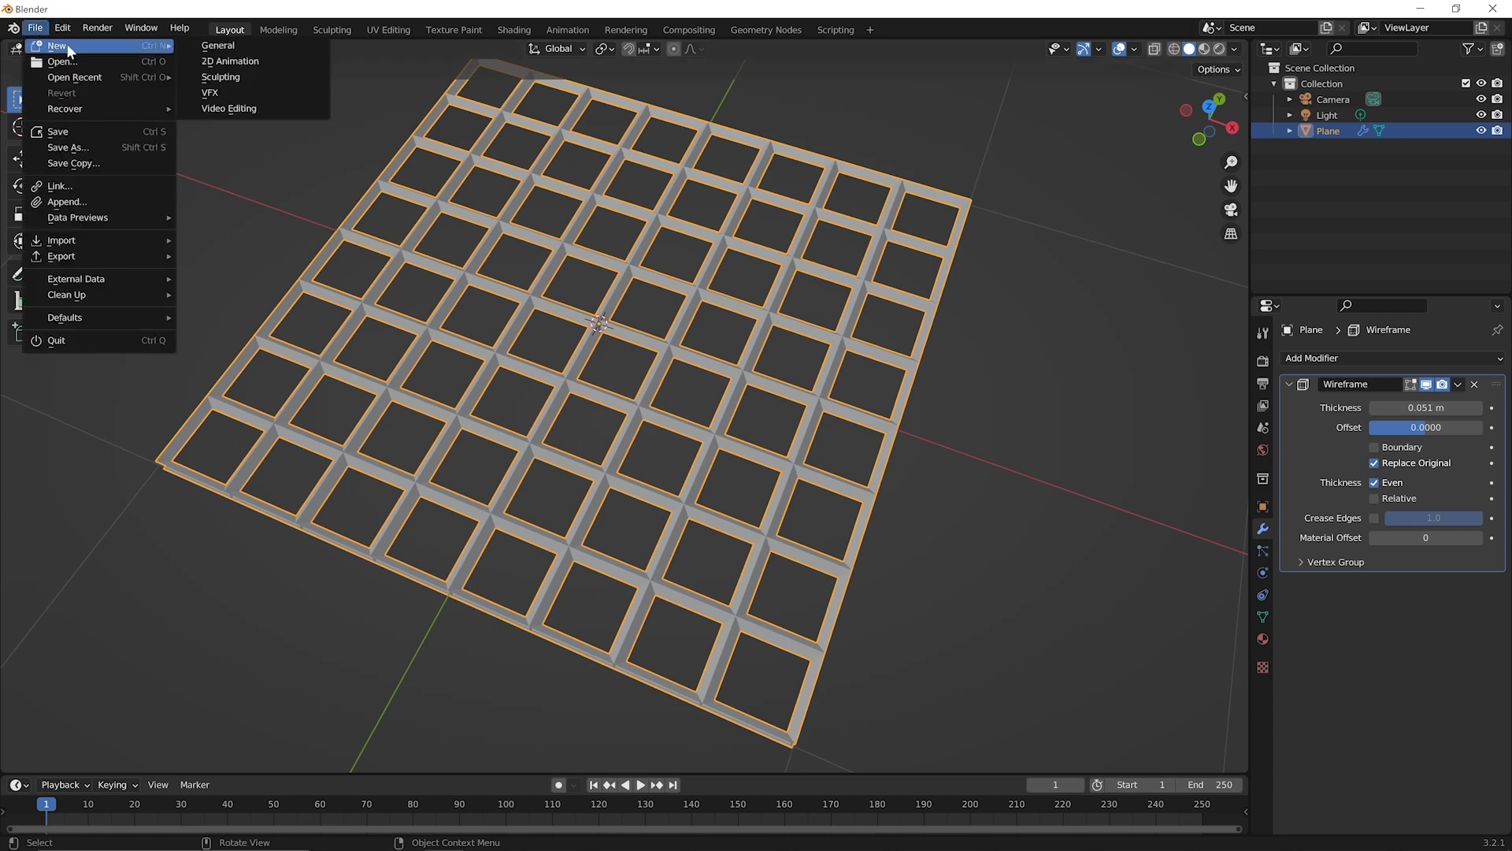
left_click(223, 49)
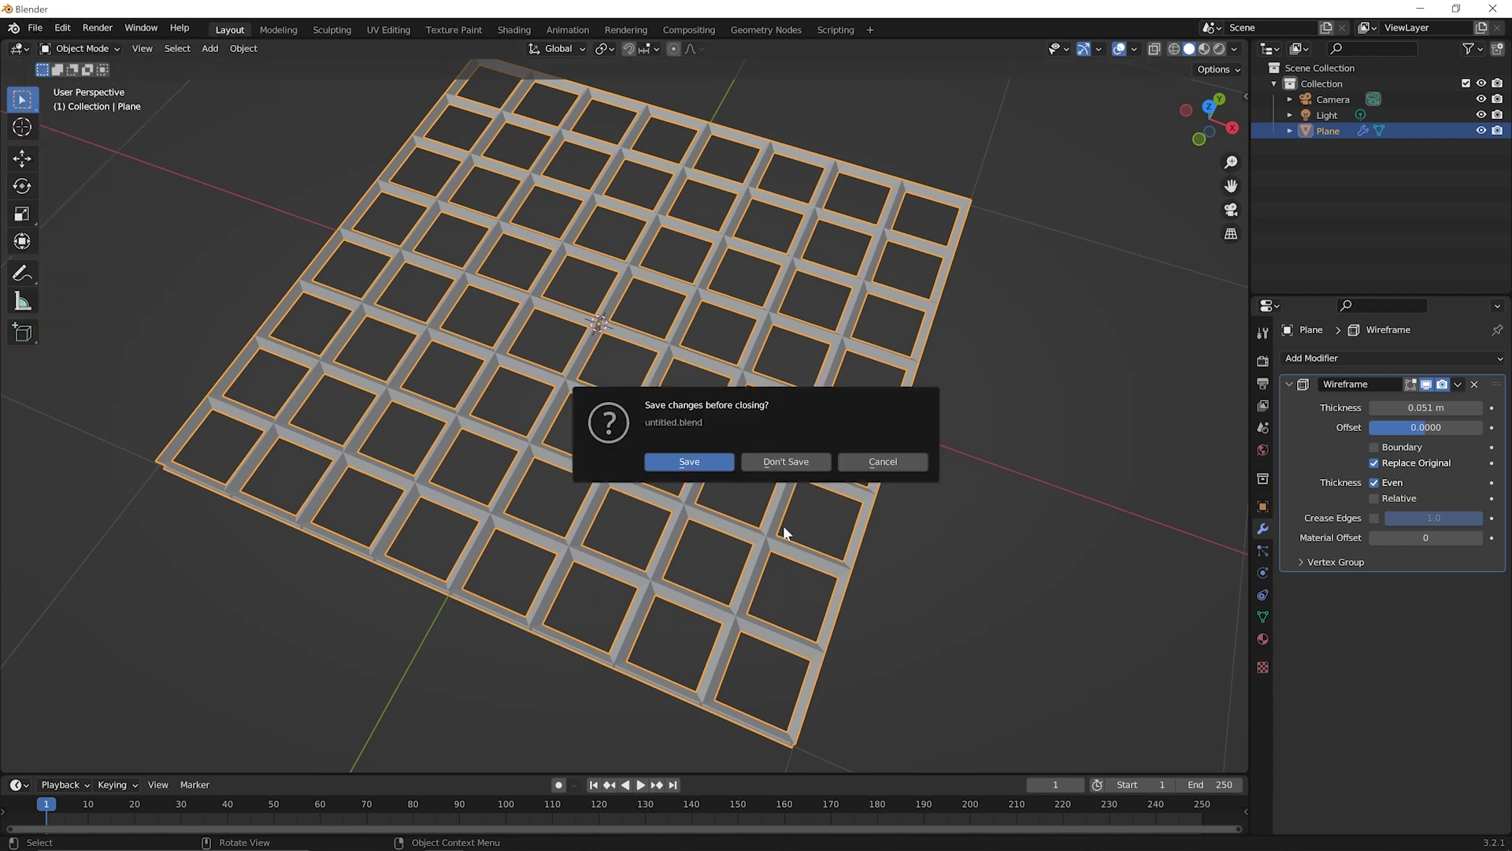
left_click(783, 462)
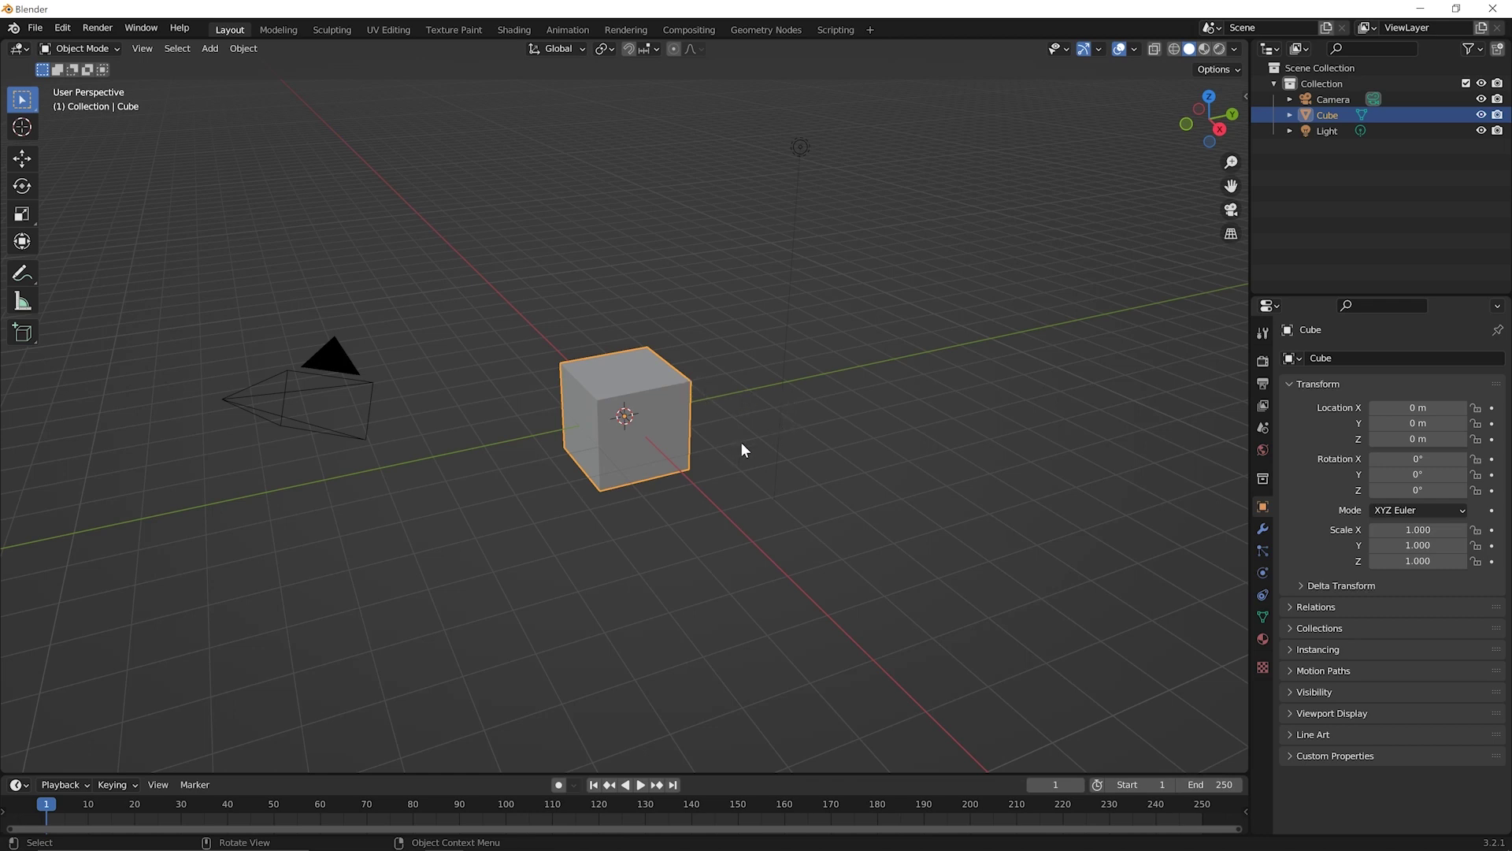
Step: Add a cylinder, raise it along Z to 1.0655 m and scale it to 0.7
key("shift+a")
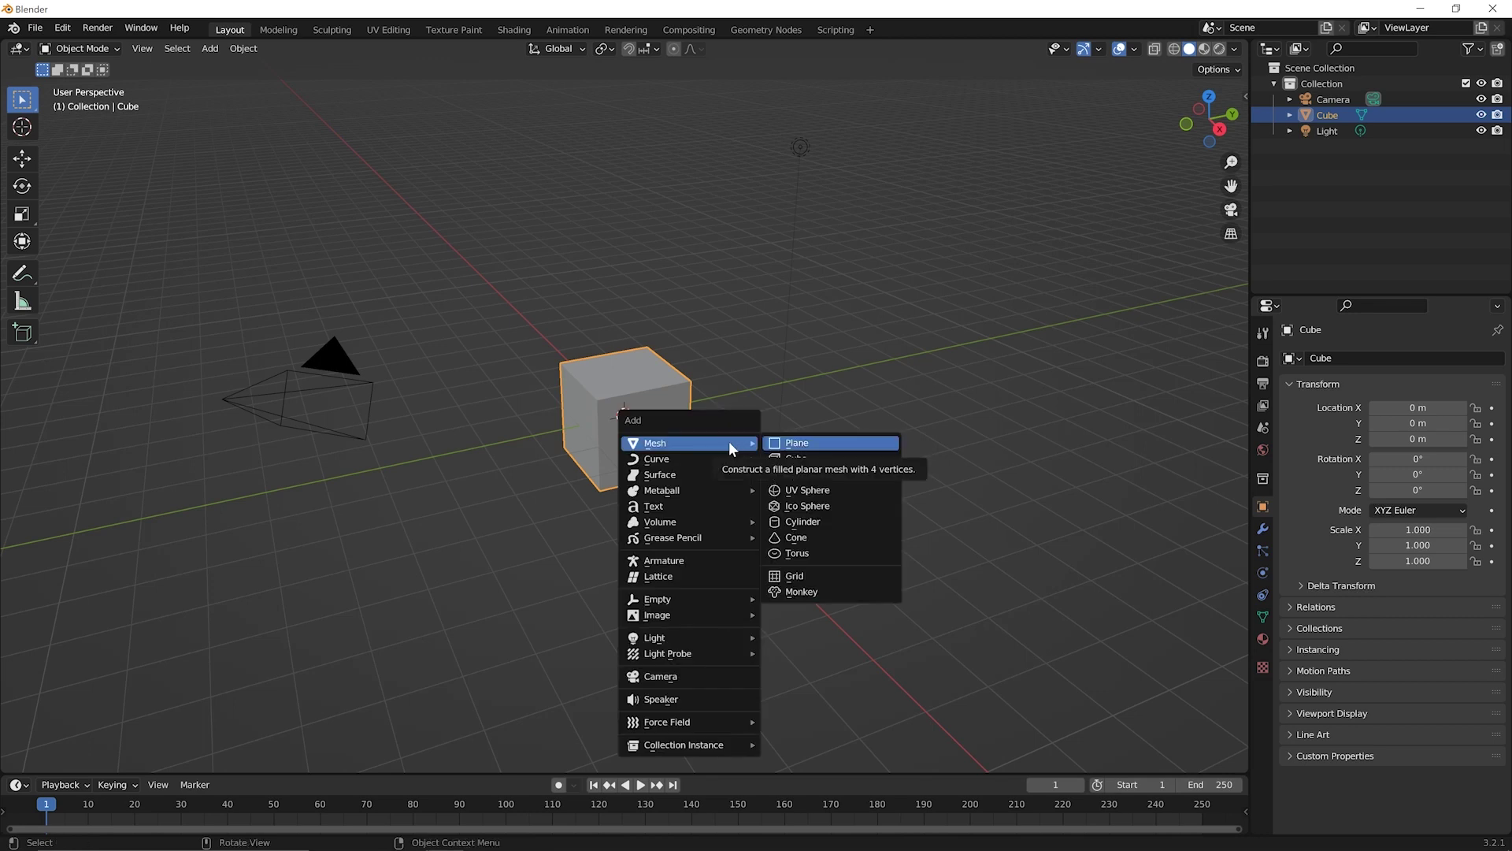
left_click(829, 521)
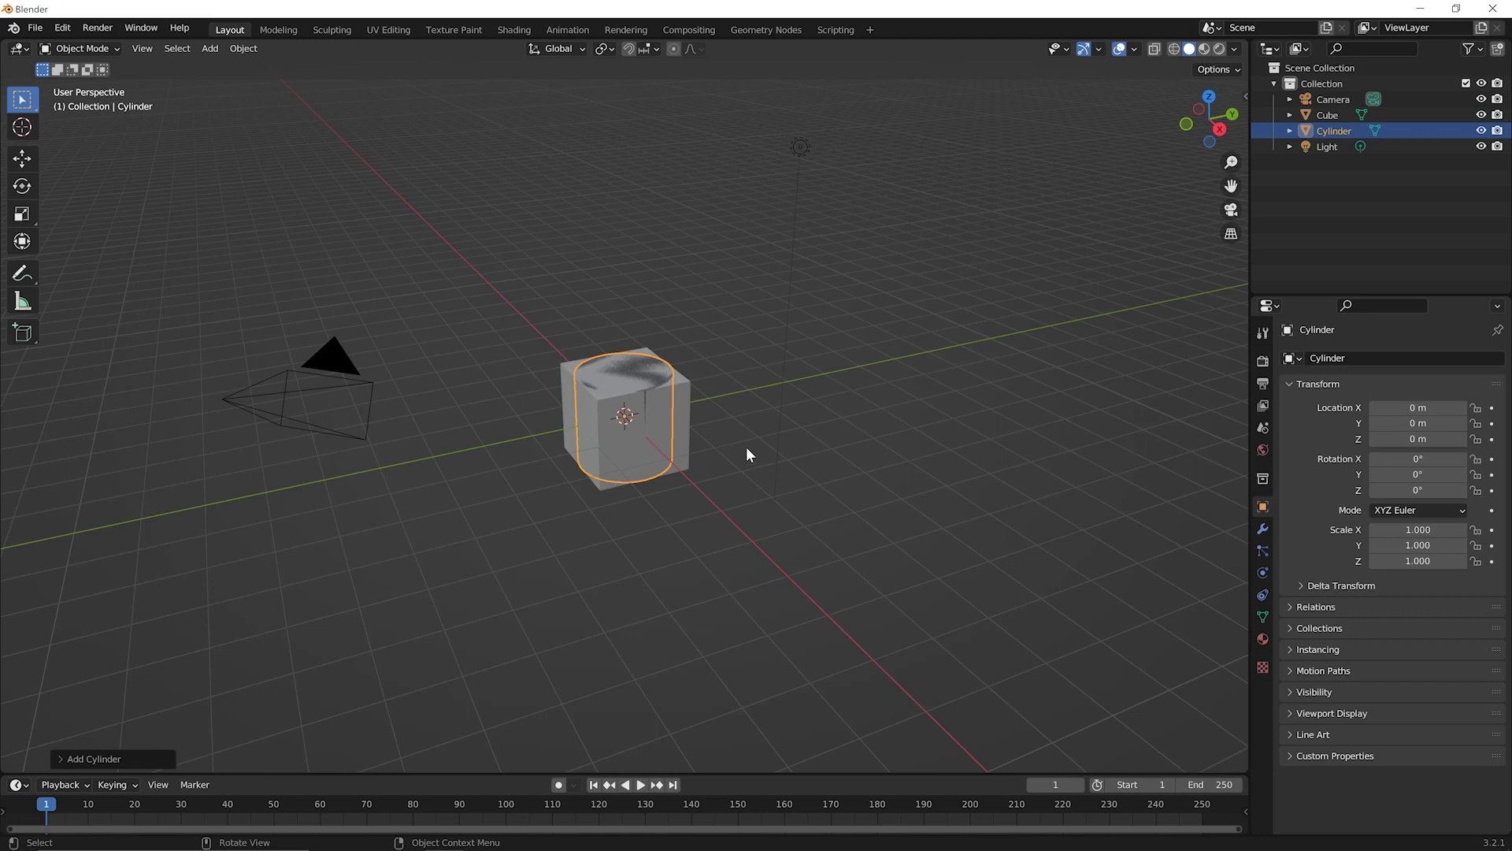
key("g")
key("z")
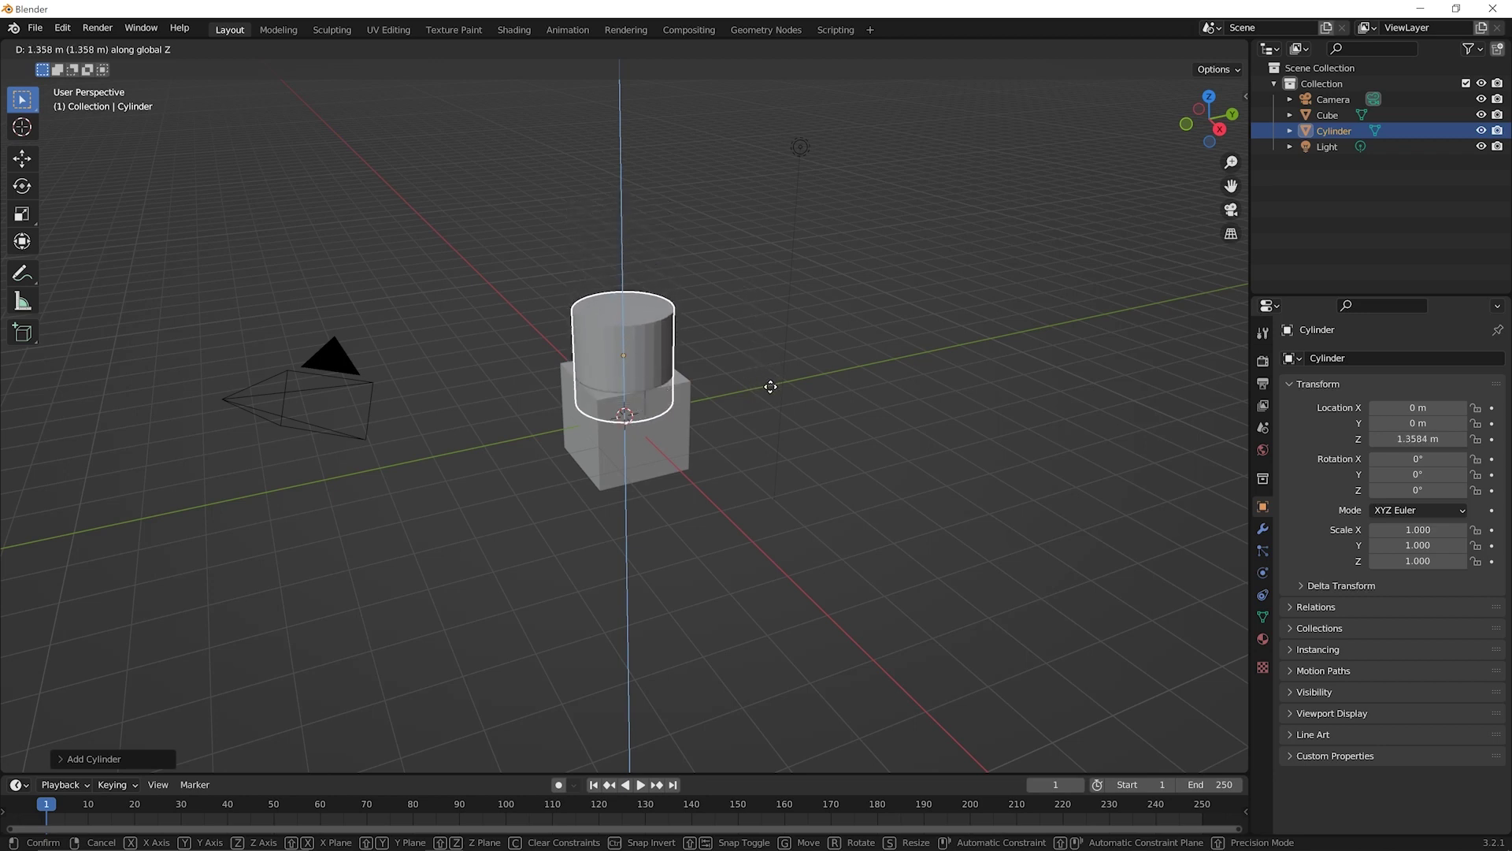
left_click(773, 401)
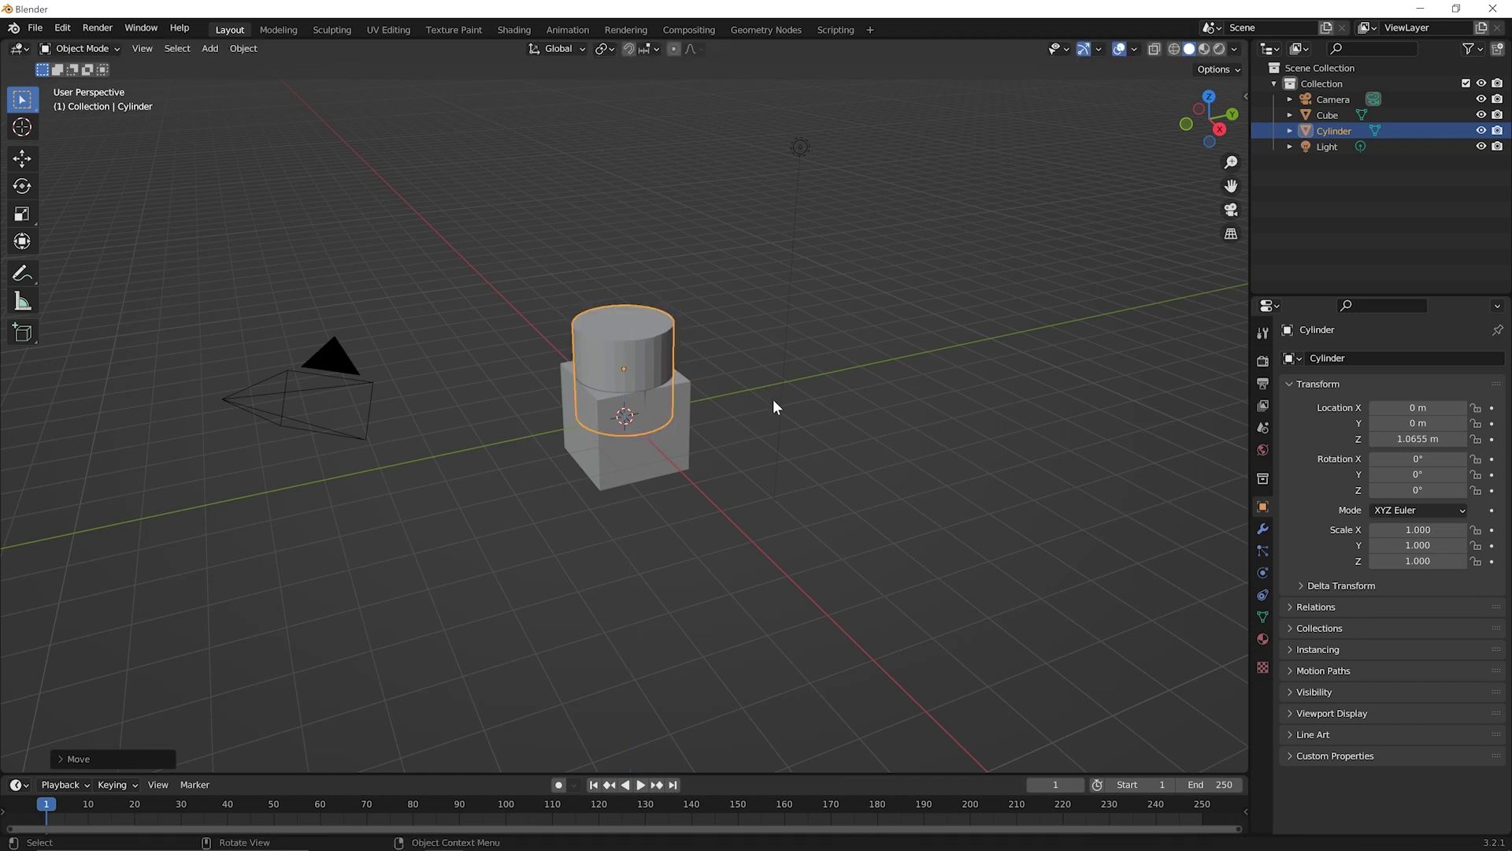
key("s")
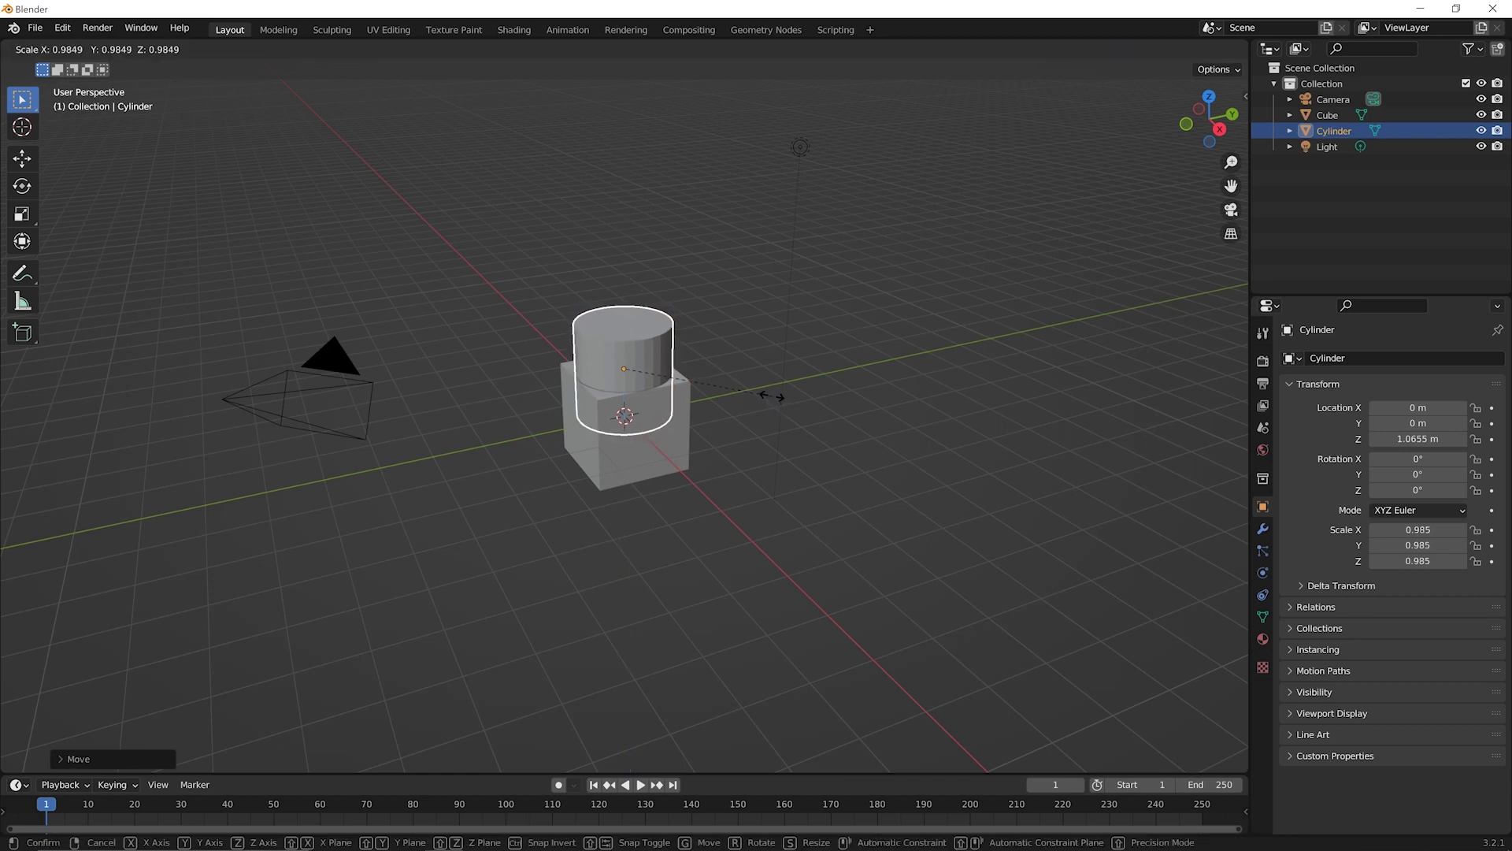
left_click(728, 391)
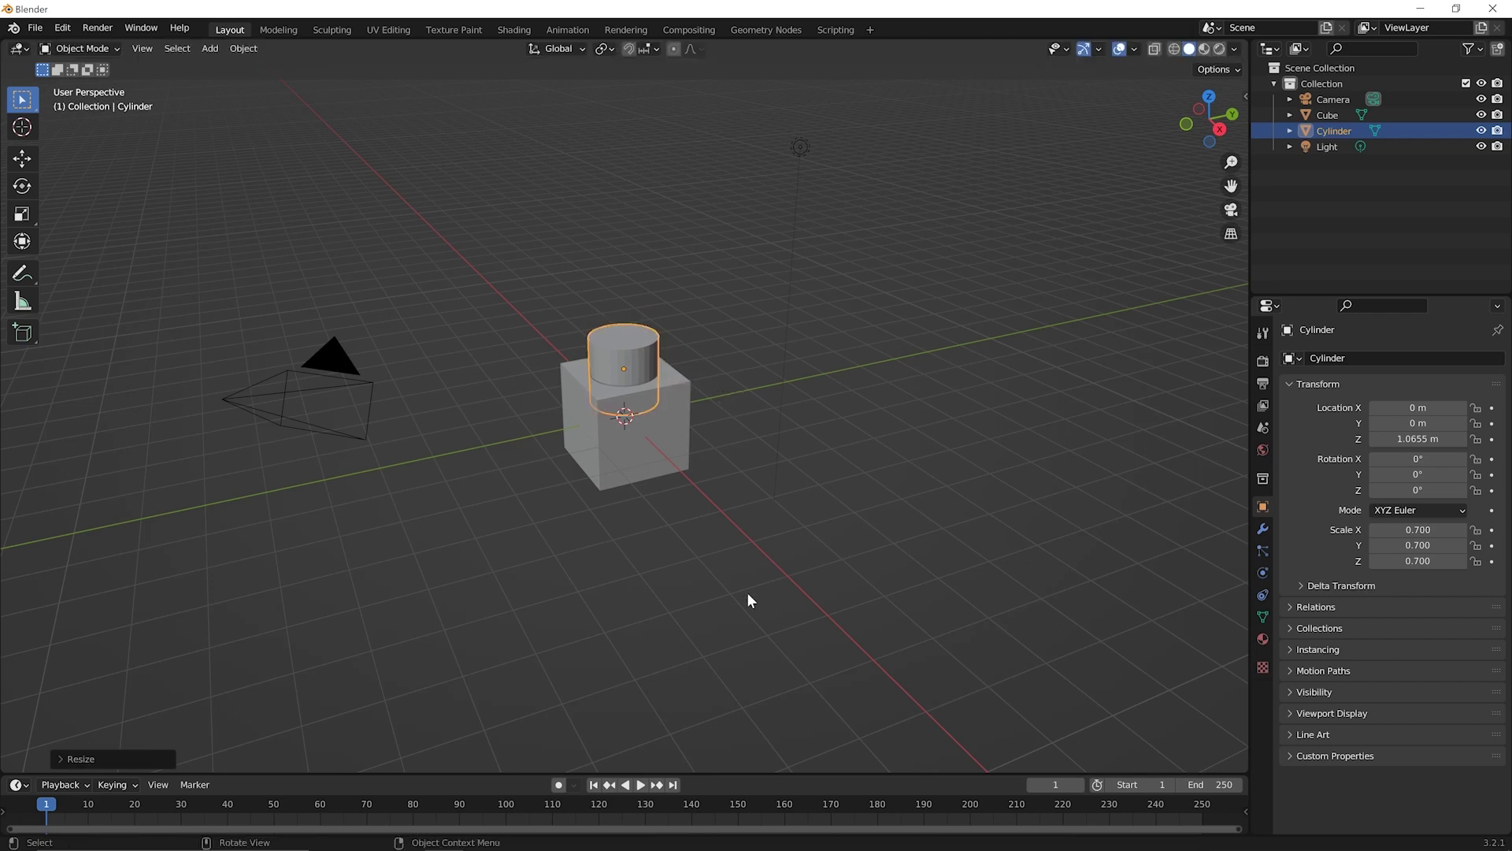
scroll(590, 399, "up", 4)
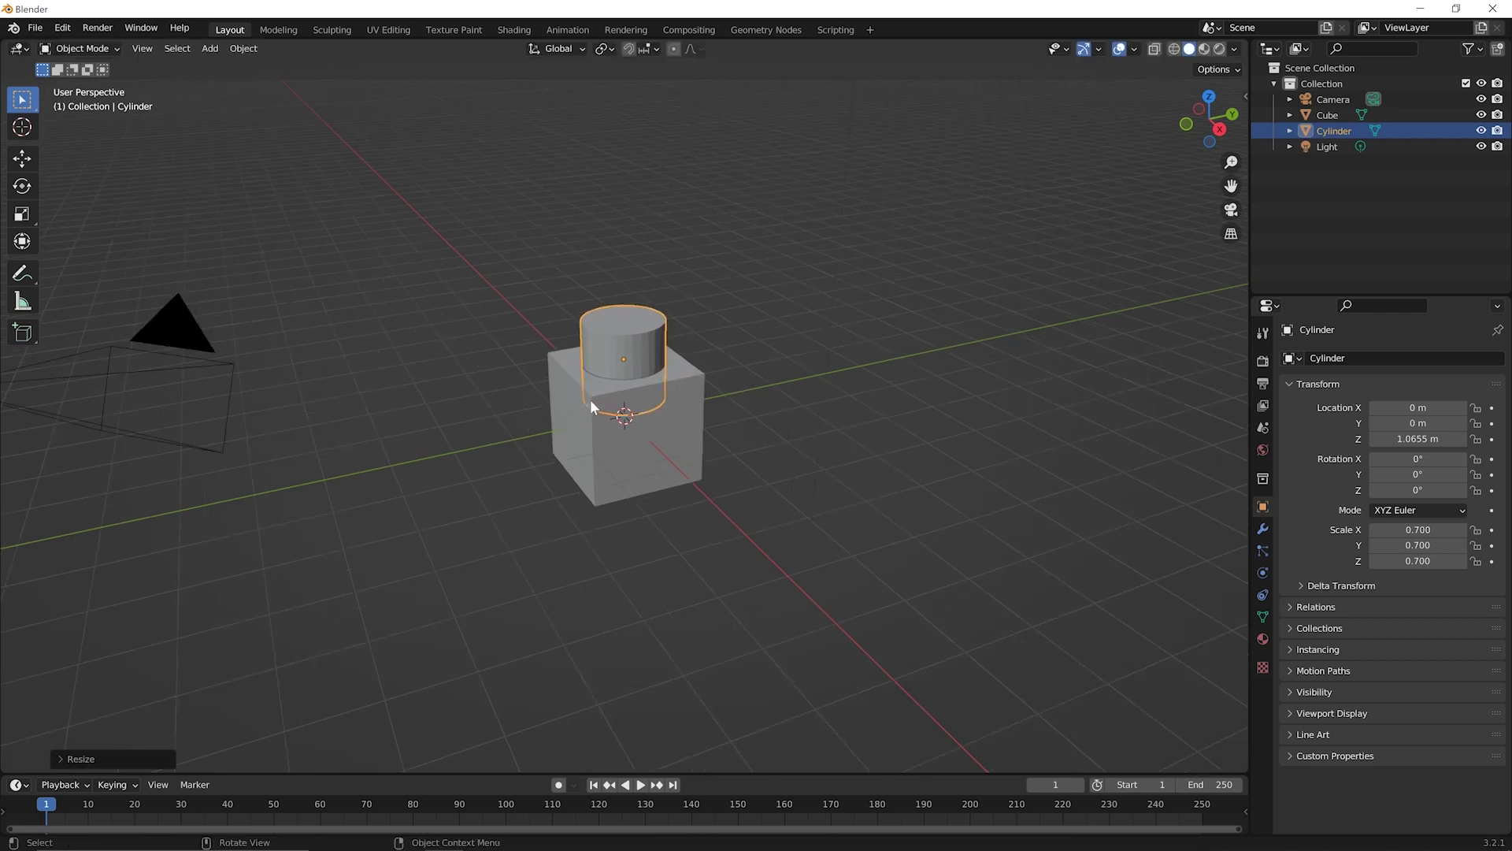
scroll(599, 386, "up", 2)
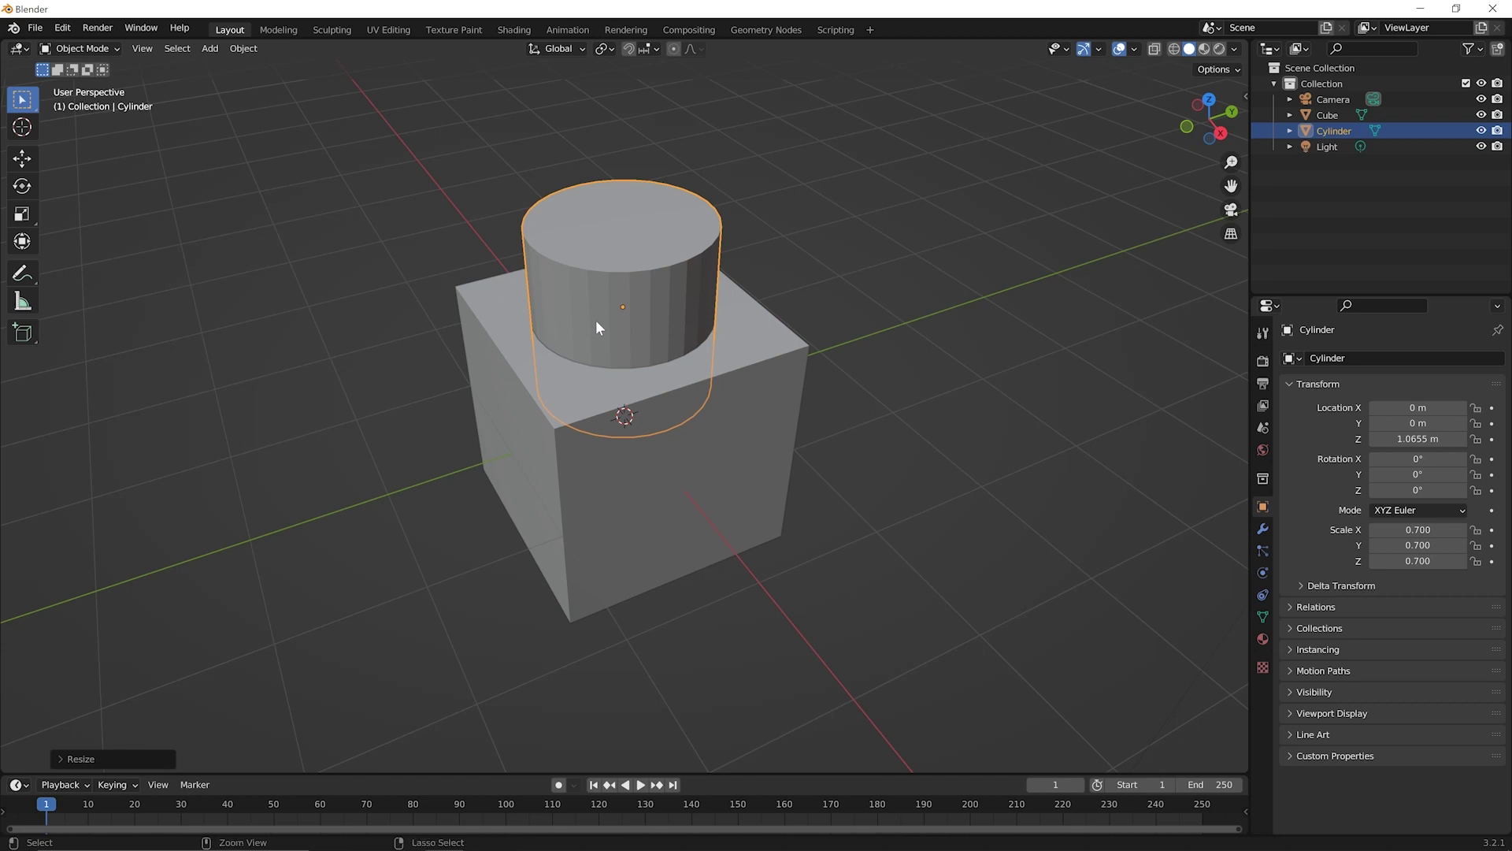
key("ctrl+a")
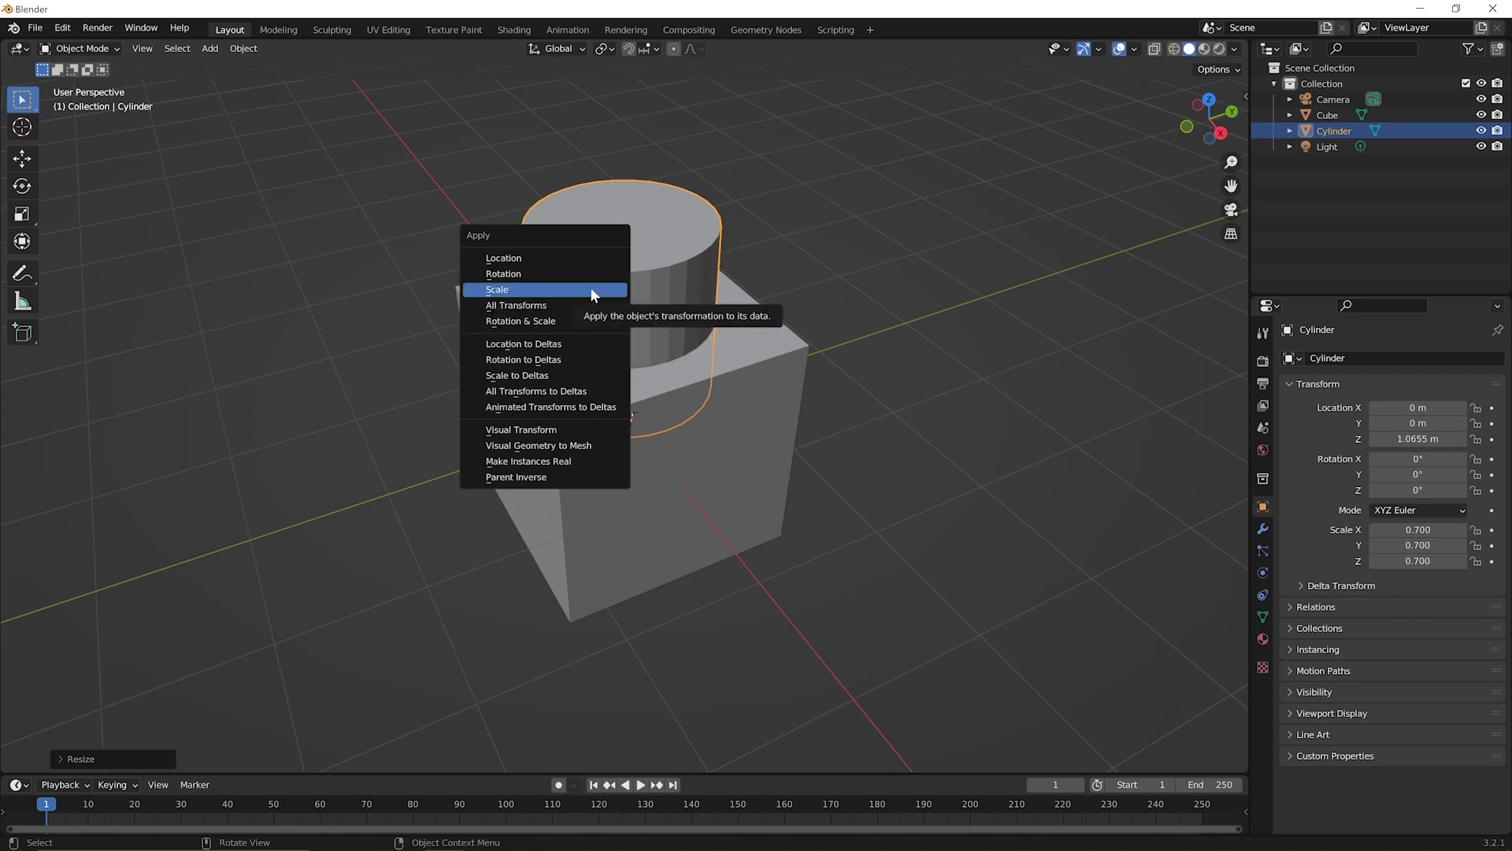
Step: Apply the cylinder's scale so it reads 1.000, then select the cube
left_click(593, 290)
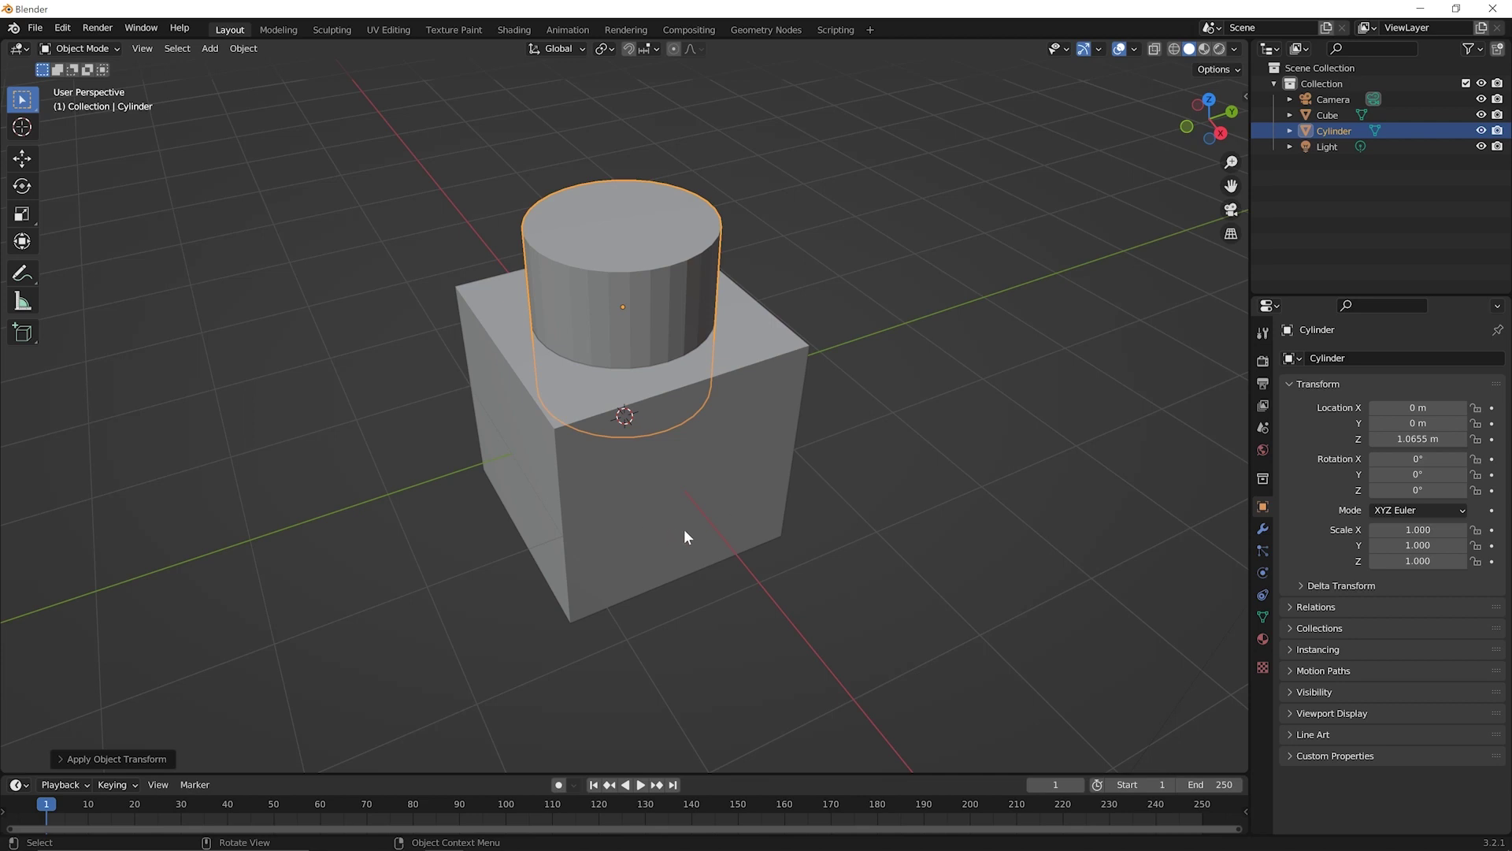
left_click(628, 510)
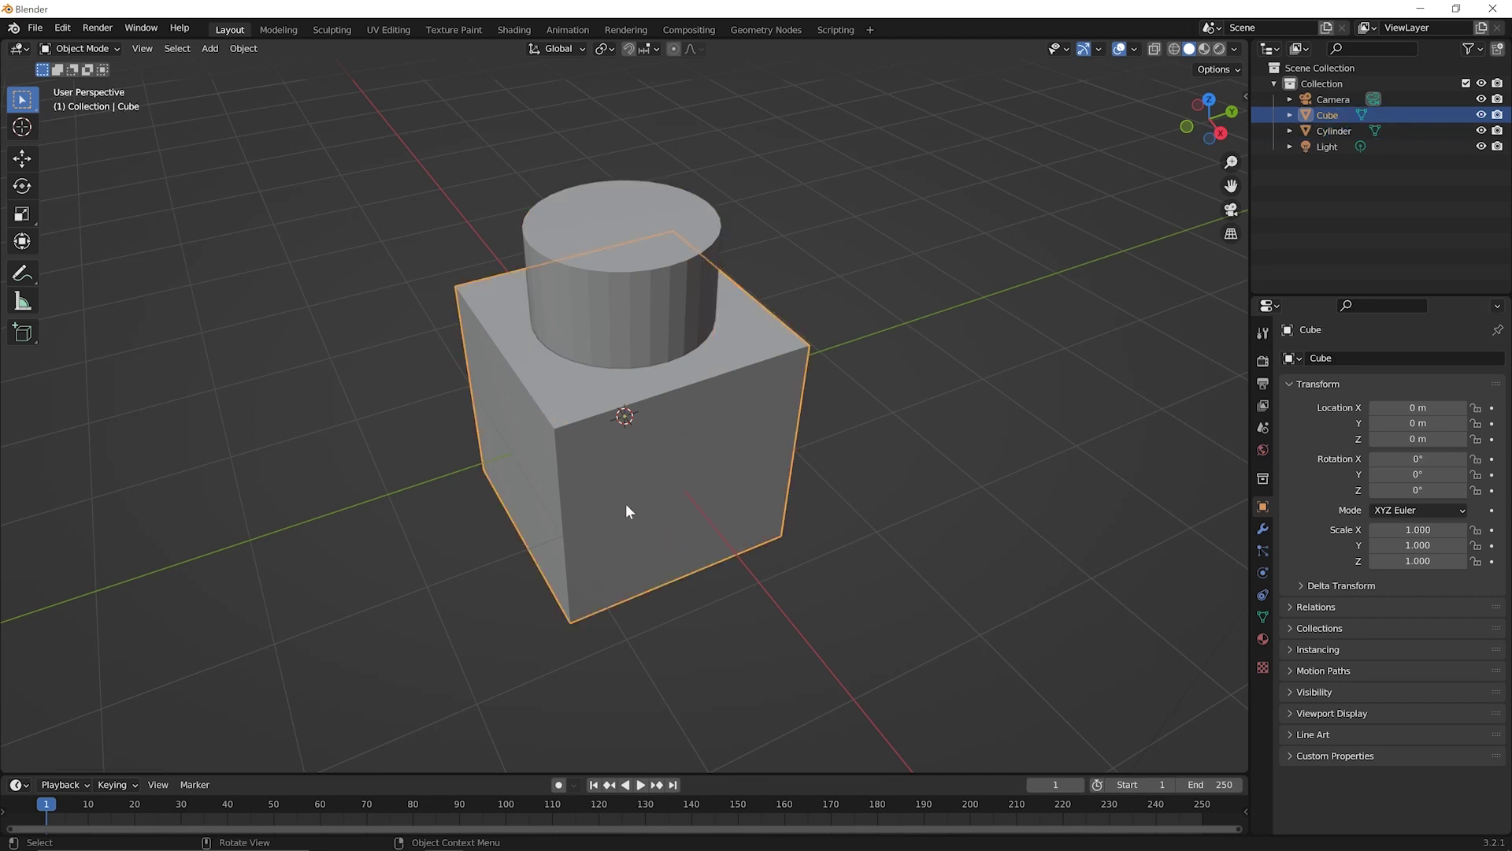
Step: Give the cube a Boolean modifier in Difference mode with the Exact solver
left_click(1263, 532)
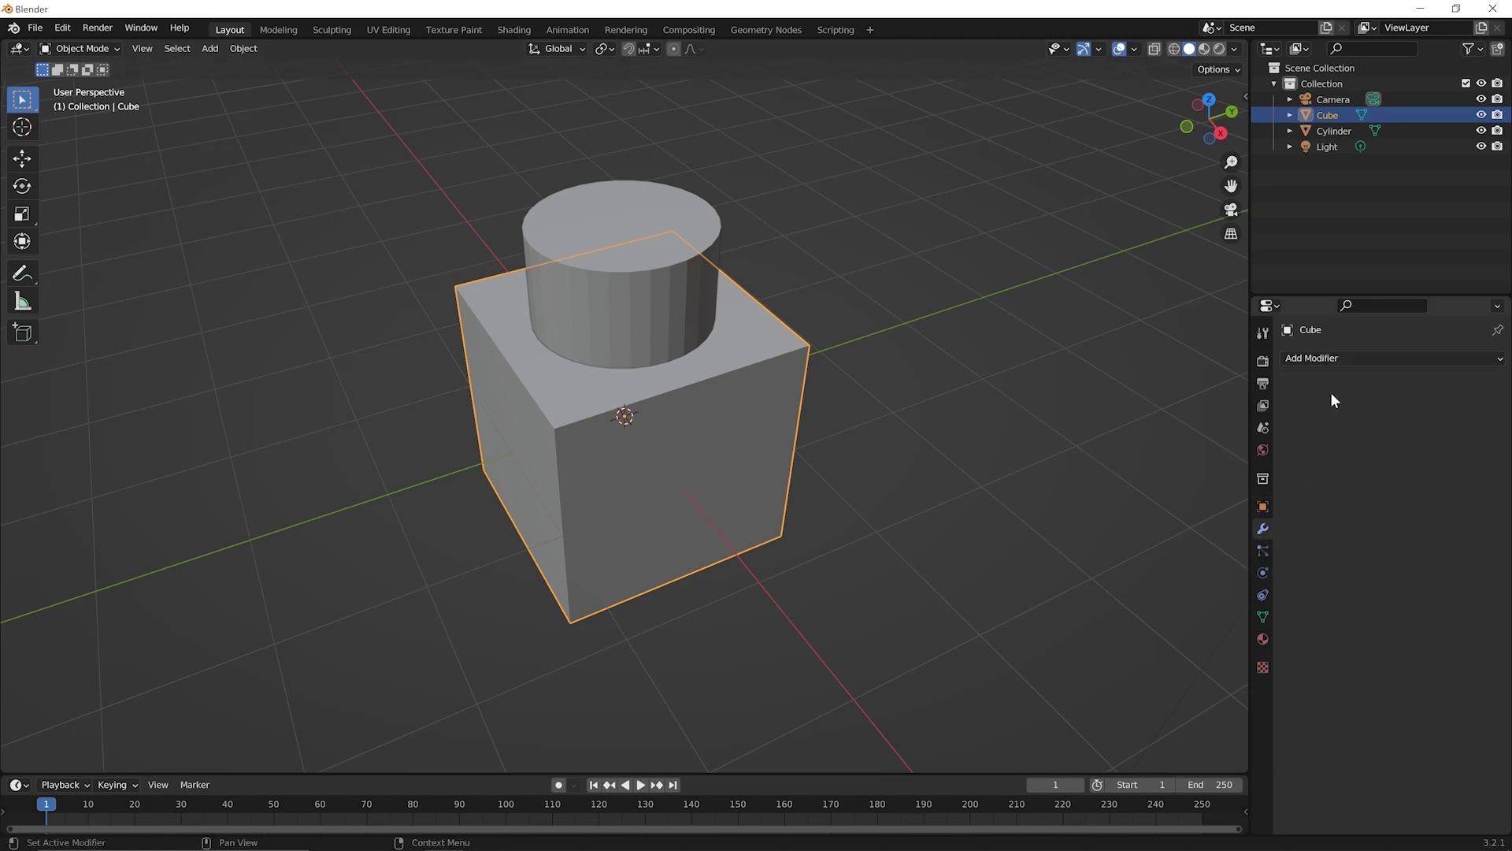
left_click(1314, 359)
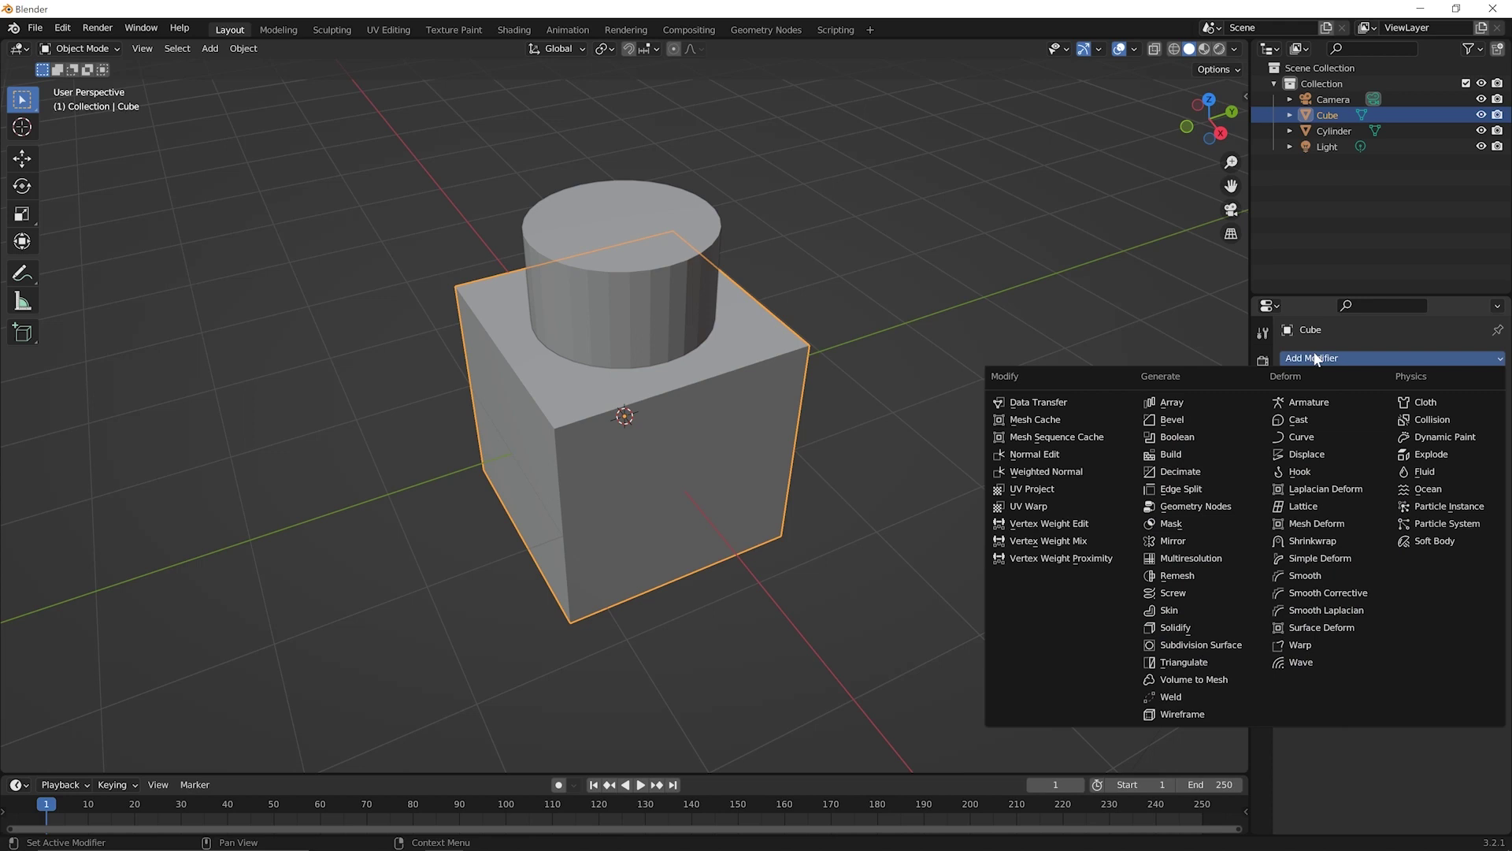
left_click(1180, 438)
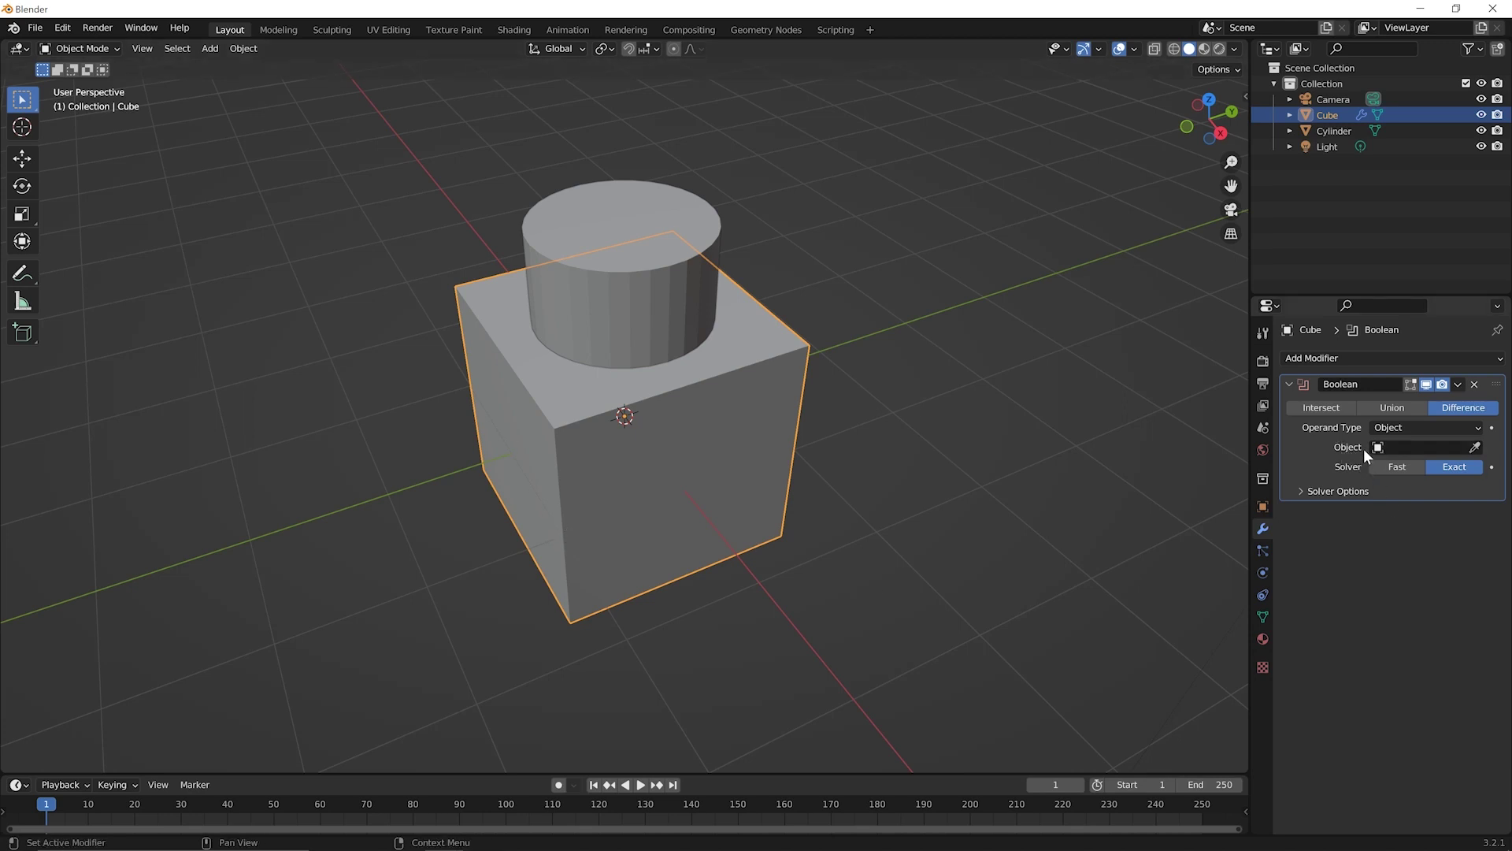
left_click(1476, 447)
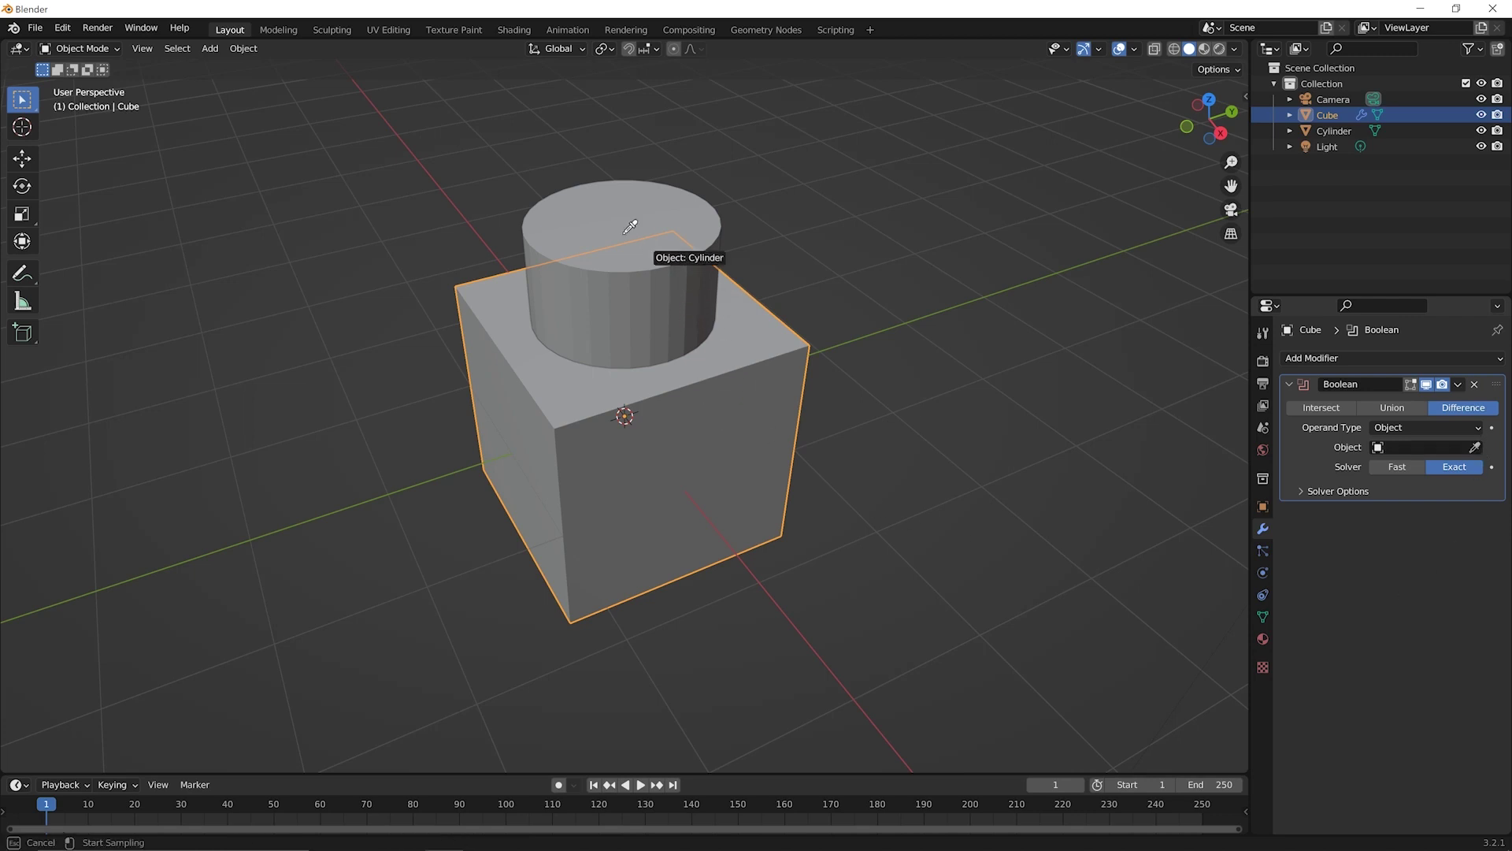
Step: Assign the Cylinder as the Boolean modifier's cutter object
left_click(606, 202)
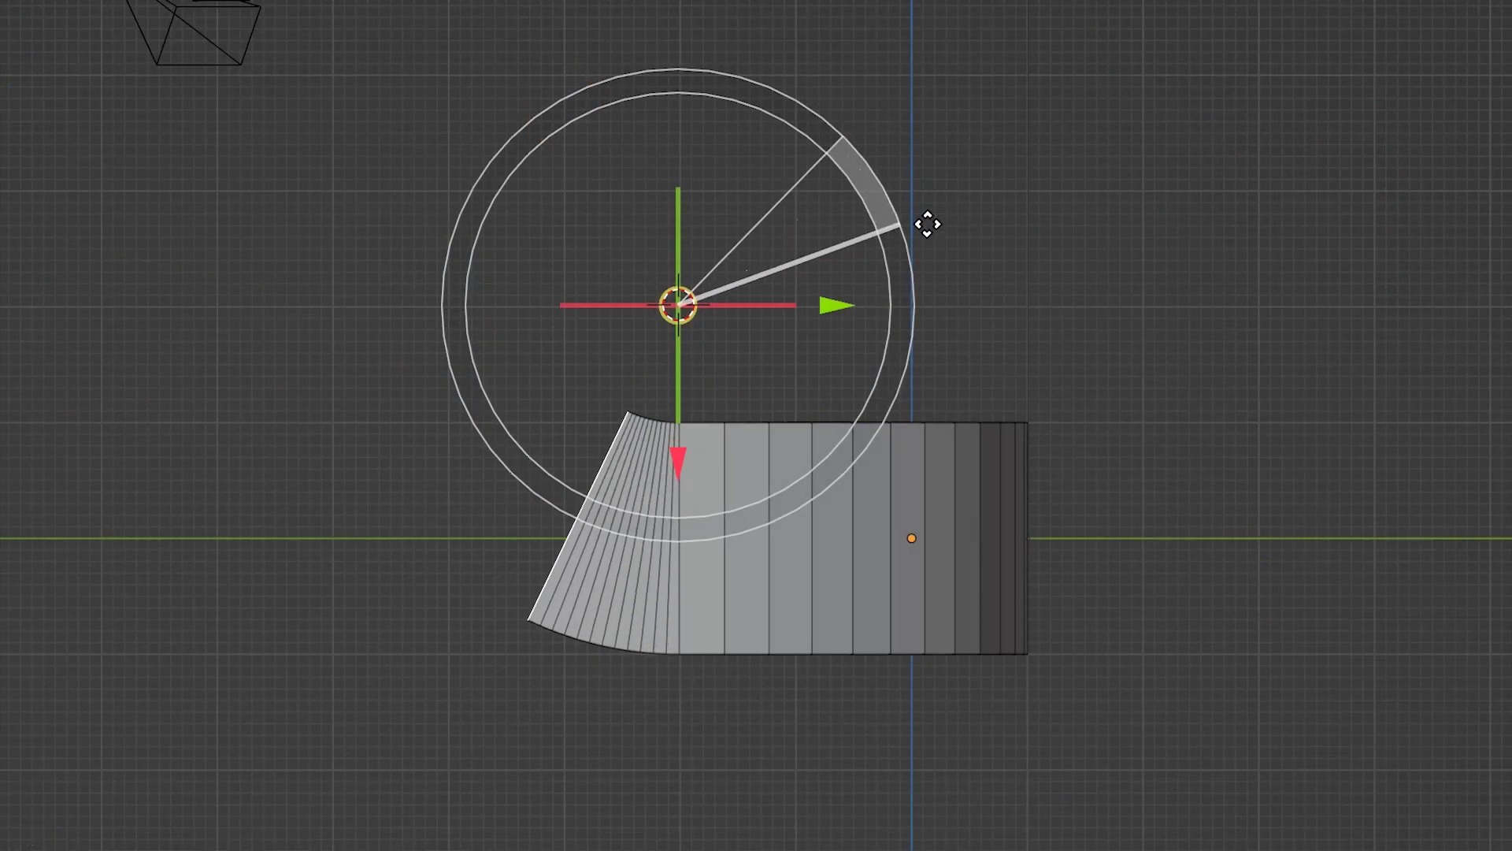
left_click_drag(929, 223, 929, 327)
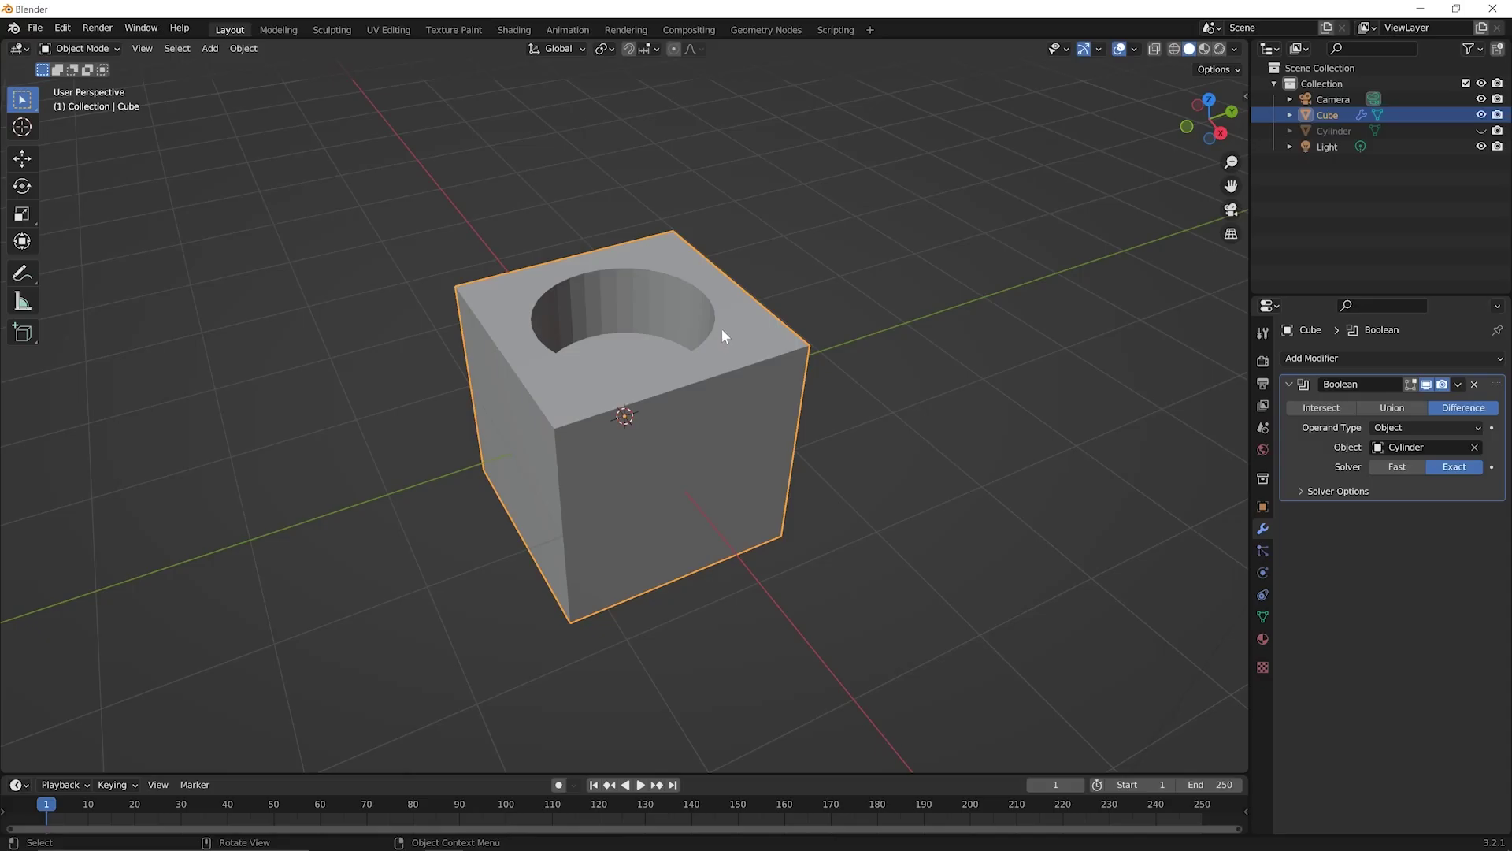
Step: Move the cylinder over the cube's corner and hide it to reveal the rounded notch
left_click(1481, 130)
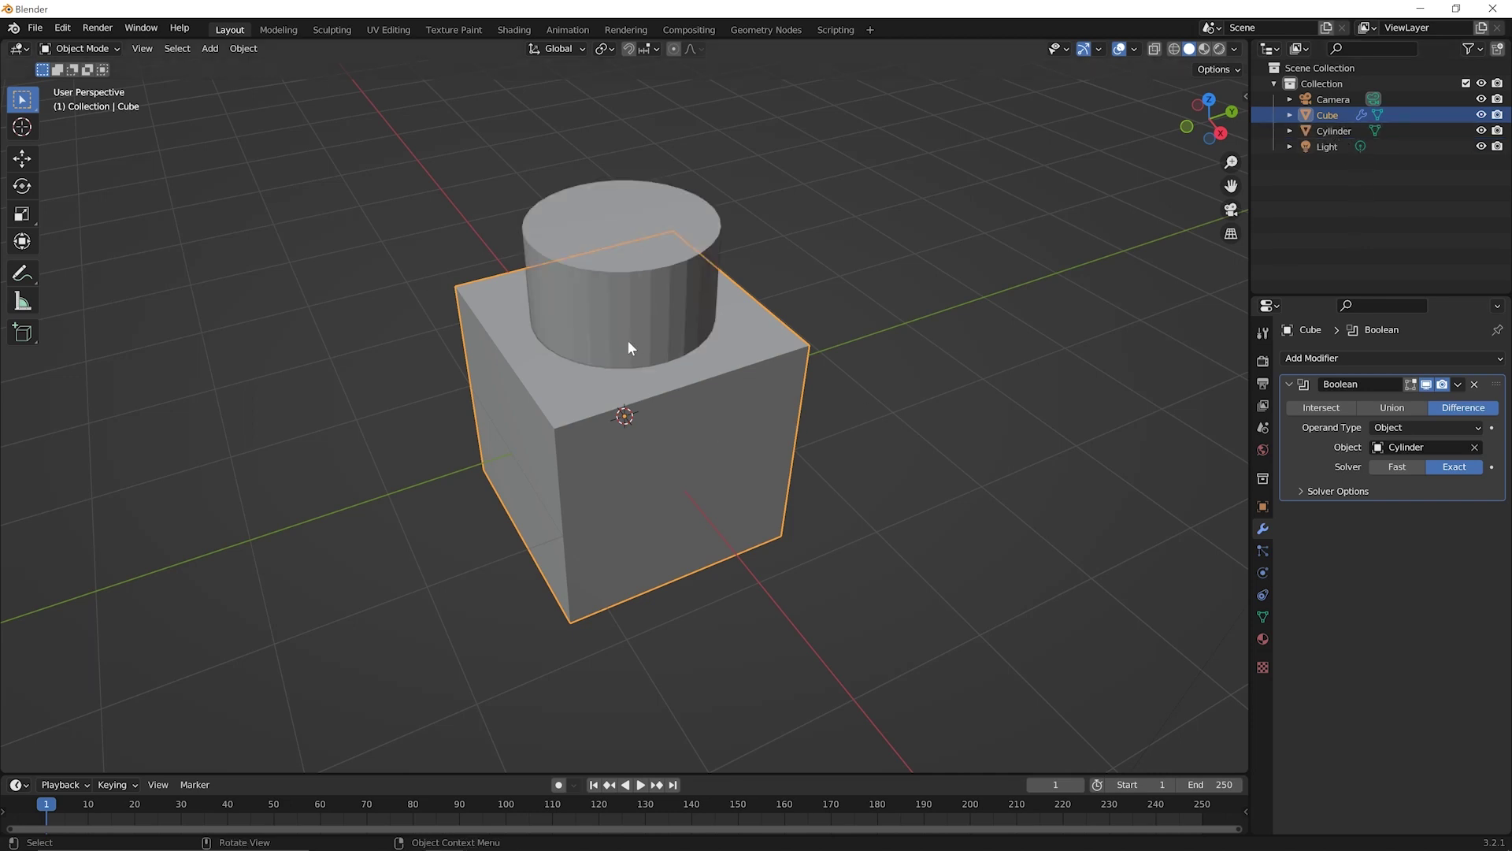
left_click(637, 300)
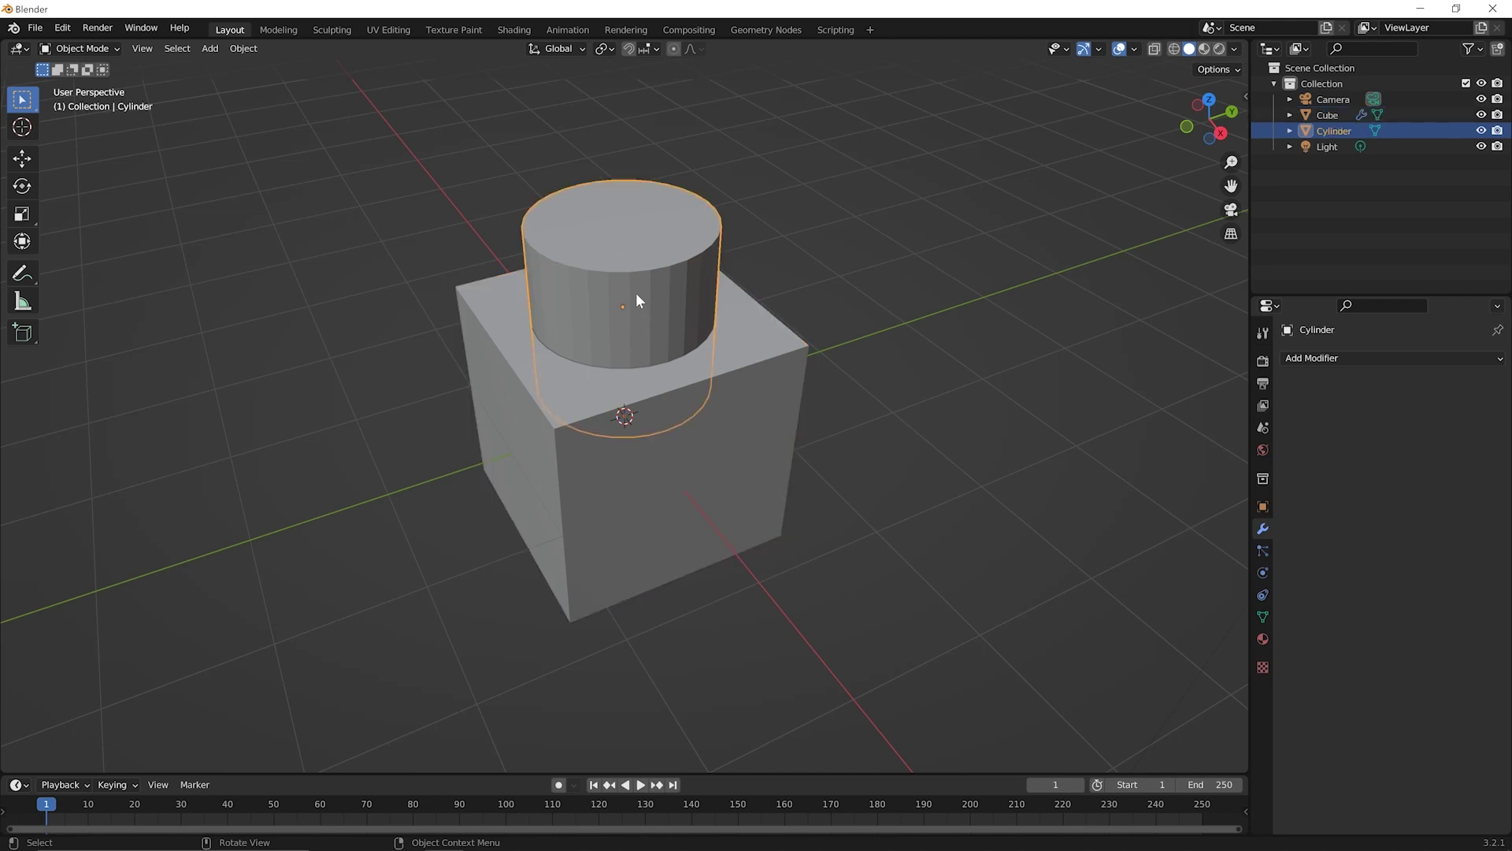
key("g")
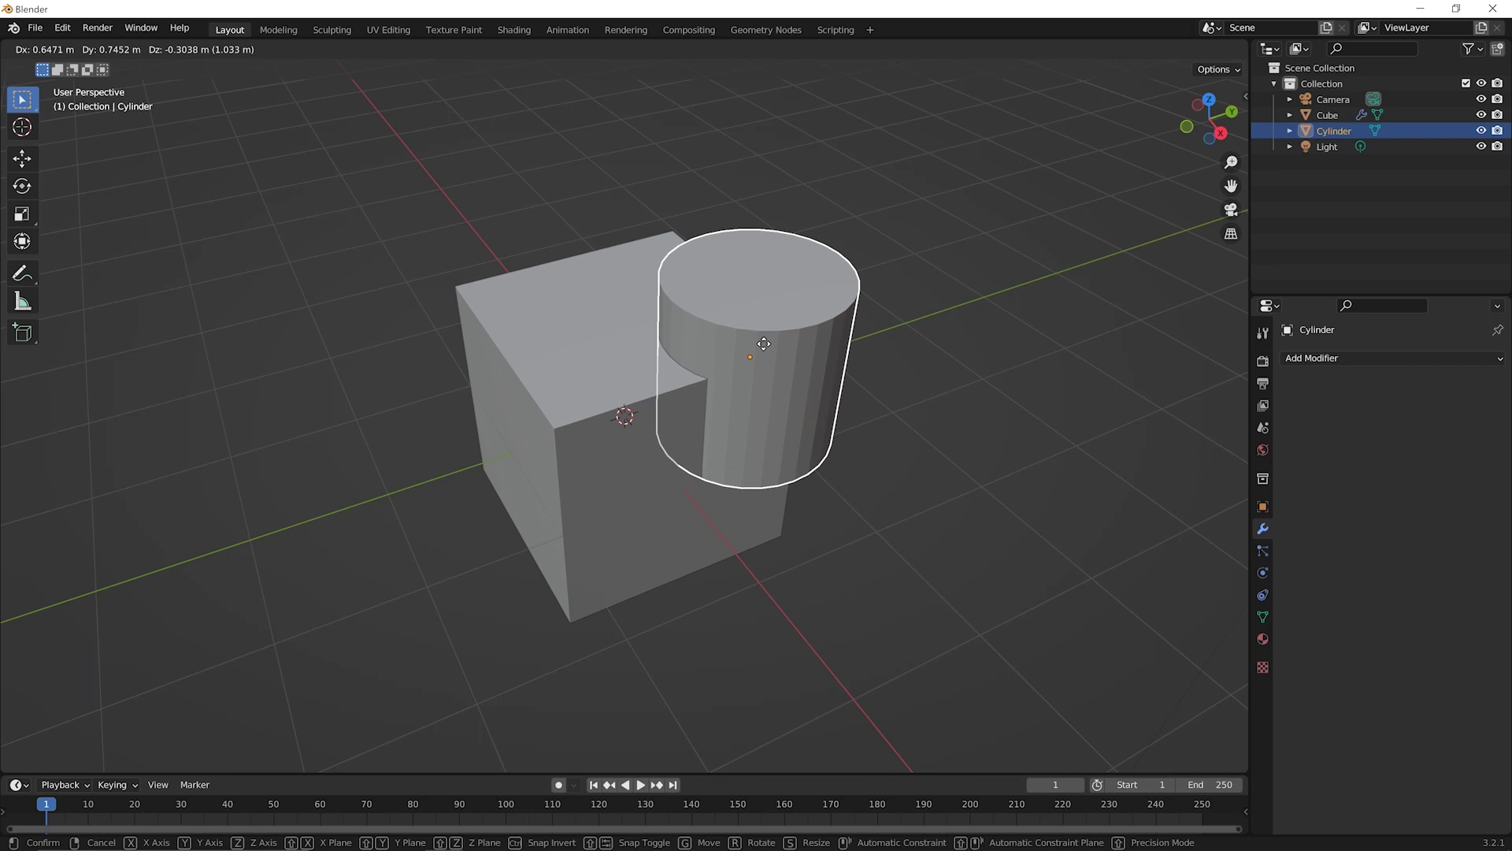
left_click(763, 343)
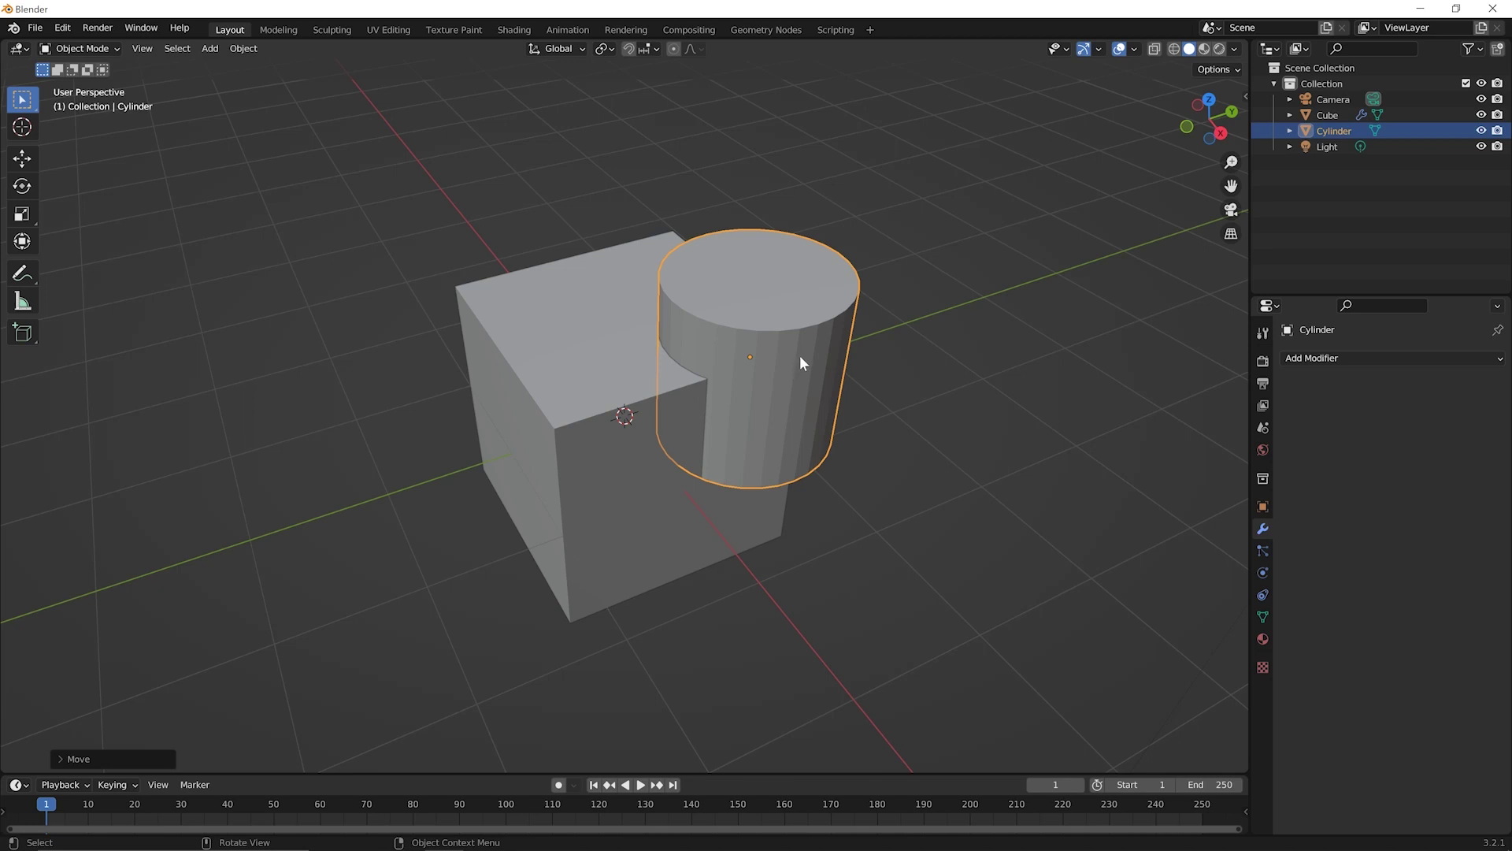
key("h")
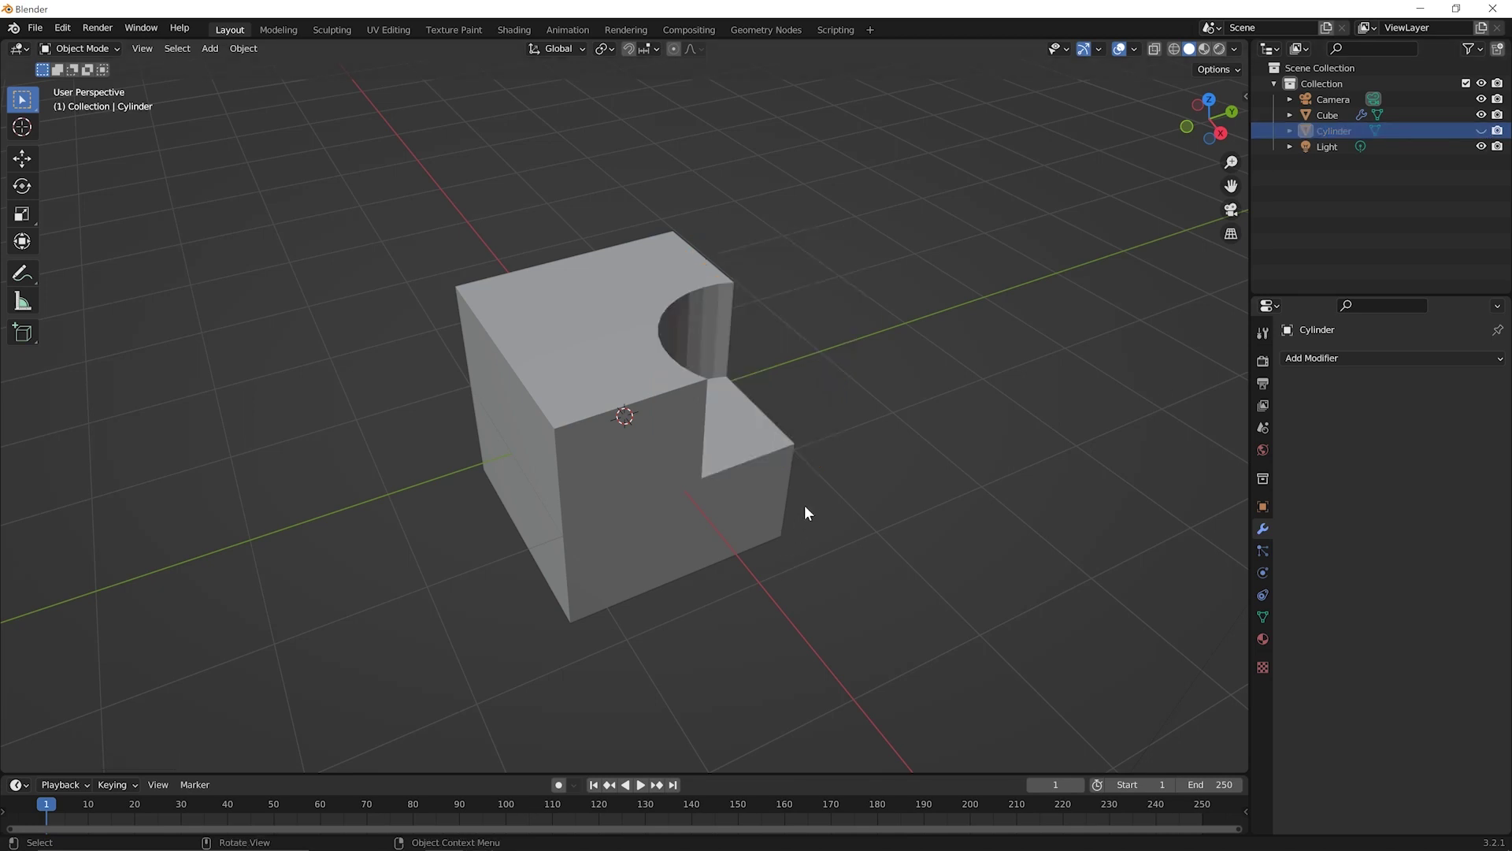
middle_click_drag(810, 497, 780, 512)
scroll(777, 517, "up", 3)
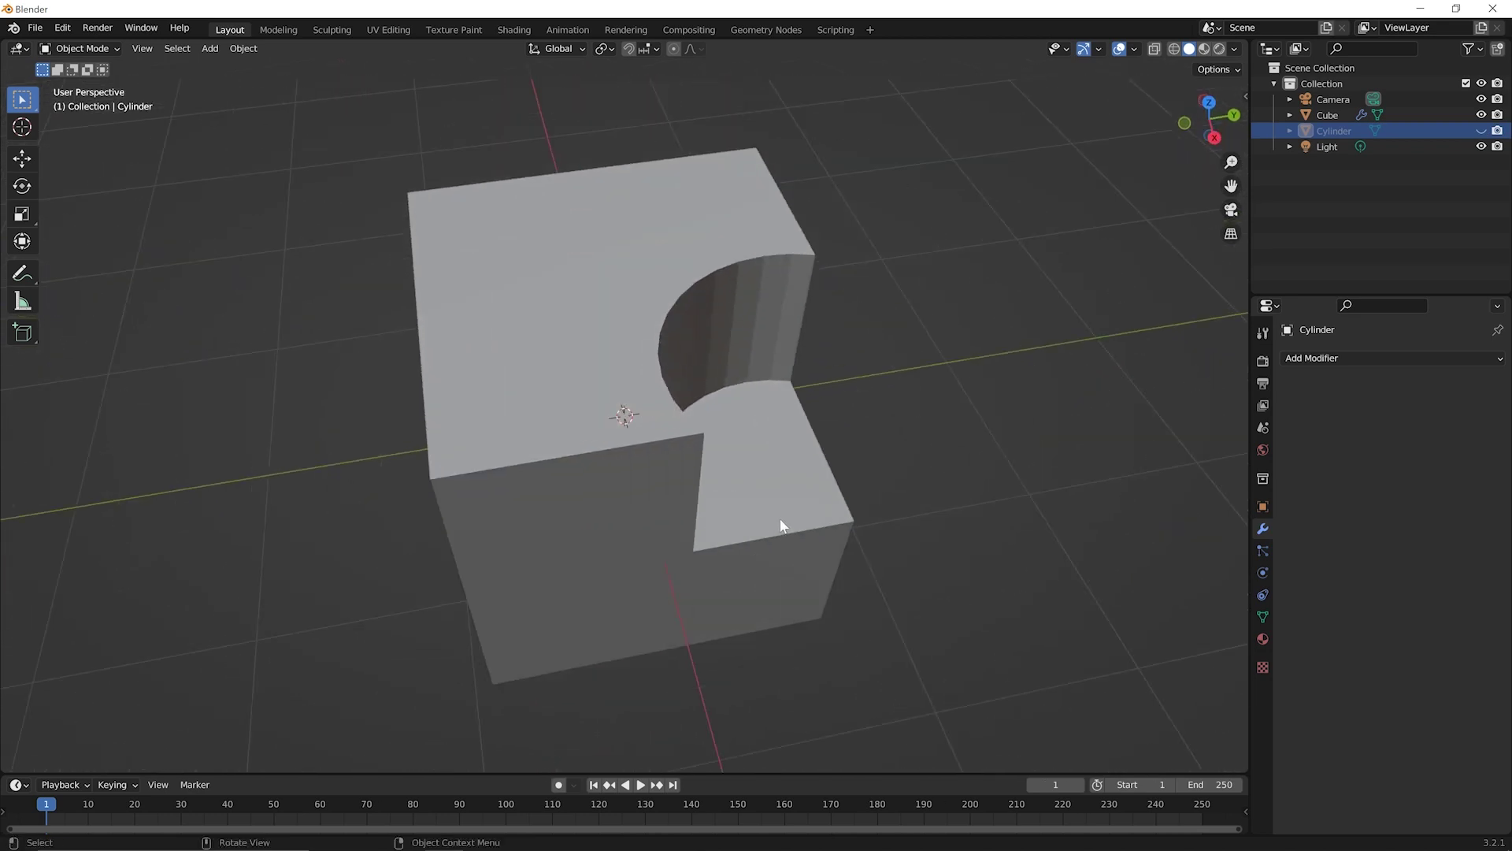
Step: Recentre the view on the cube, then unhide and select the cylinder
scroll(786, 513, "down", 1)
middle_click_drag(784, 507, 755, 440, "shift")
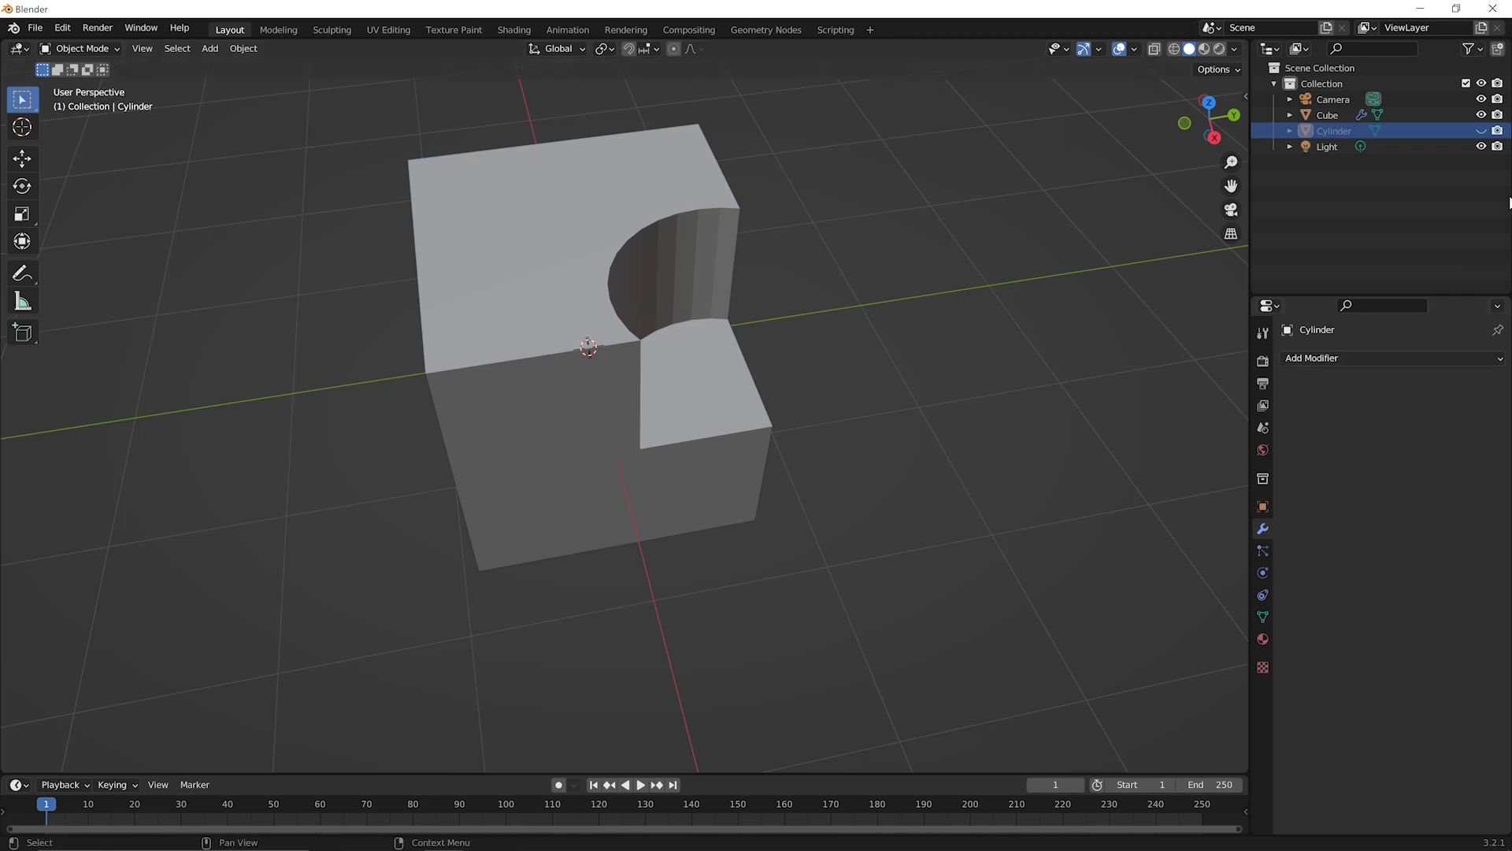
left_click(1481, 131)
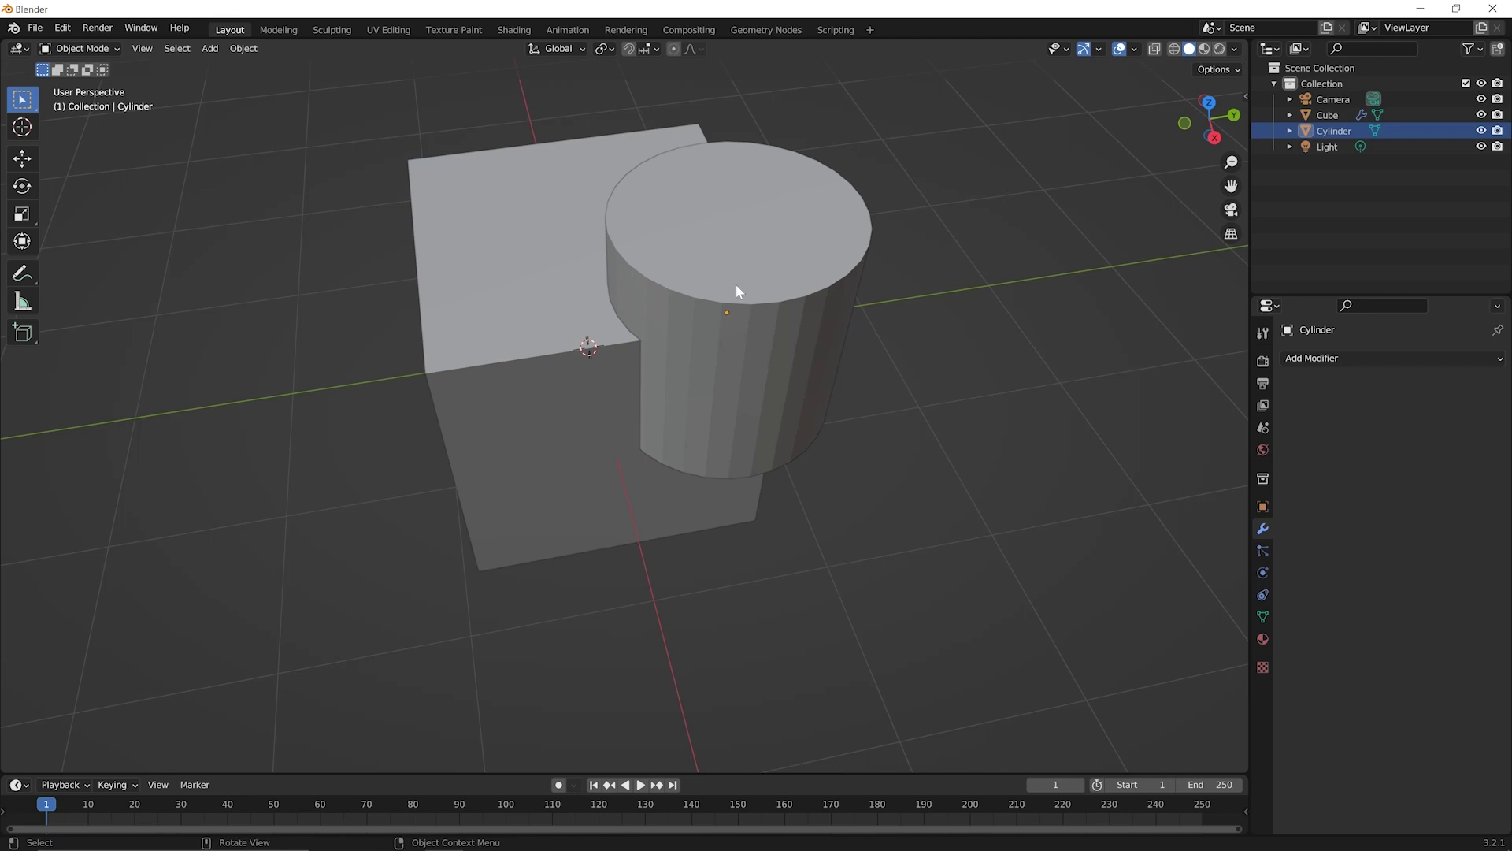
left_click(748, 333)
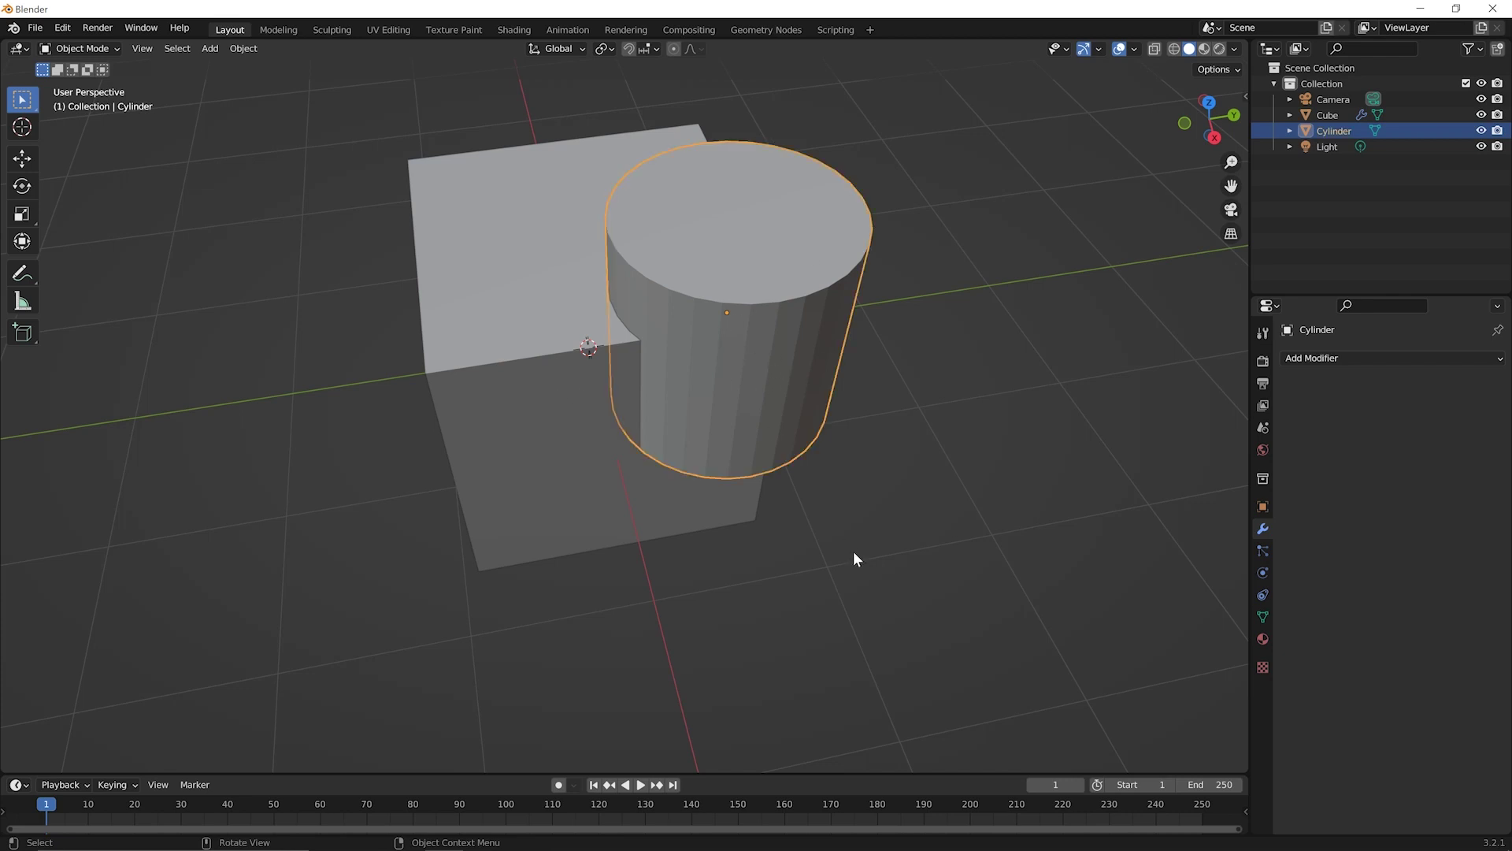
Step: Set the cylinder's Viewport Display to show it as Wire
left_click(1263, 508)
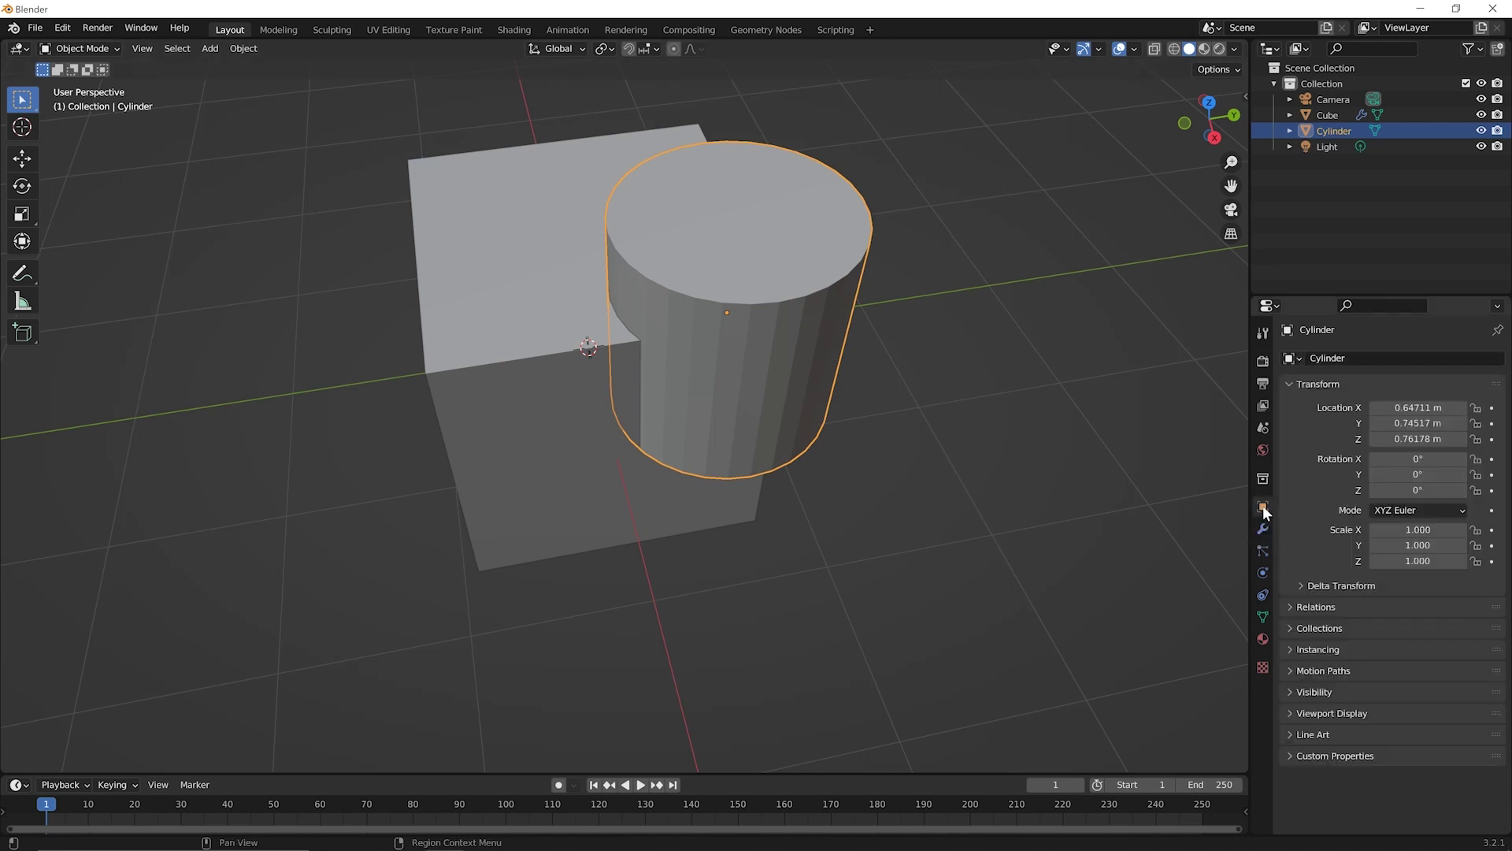
left_click(1331, 712)
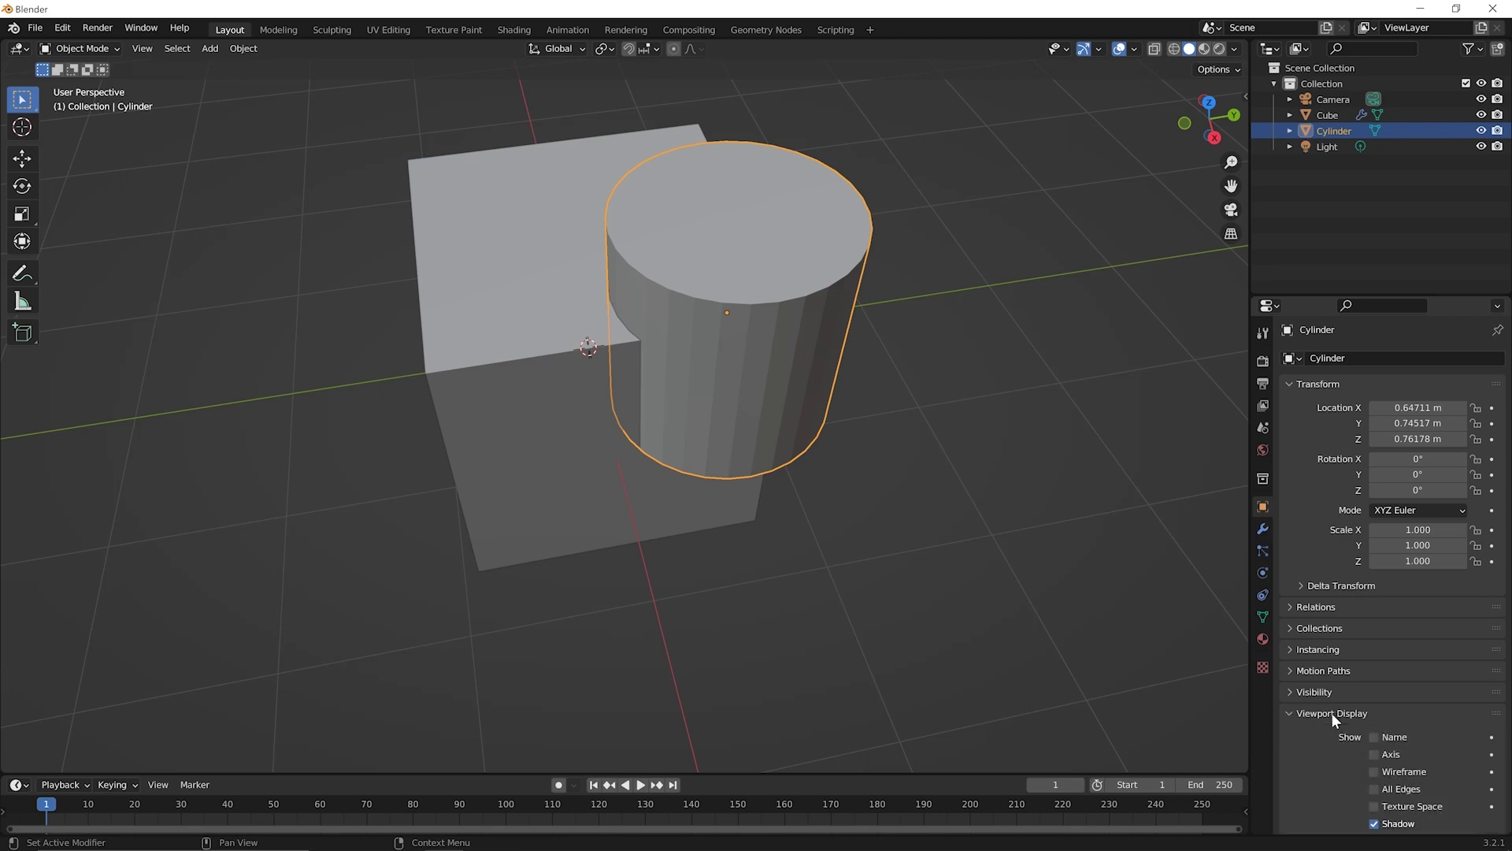
scroll(1332, 712, "down", 5)
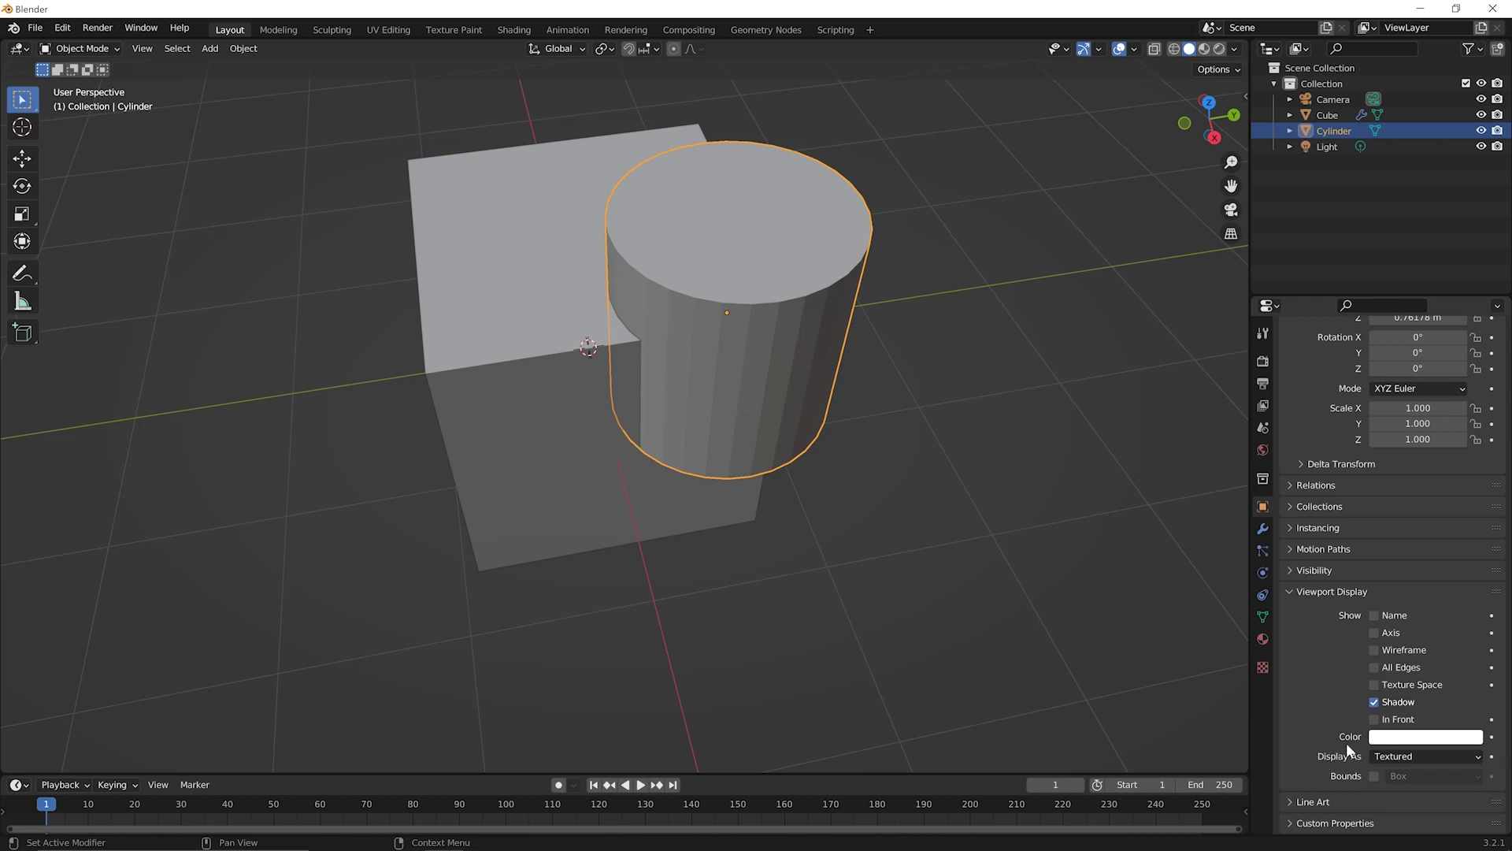
left_click(1415, 755)
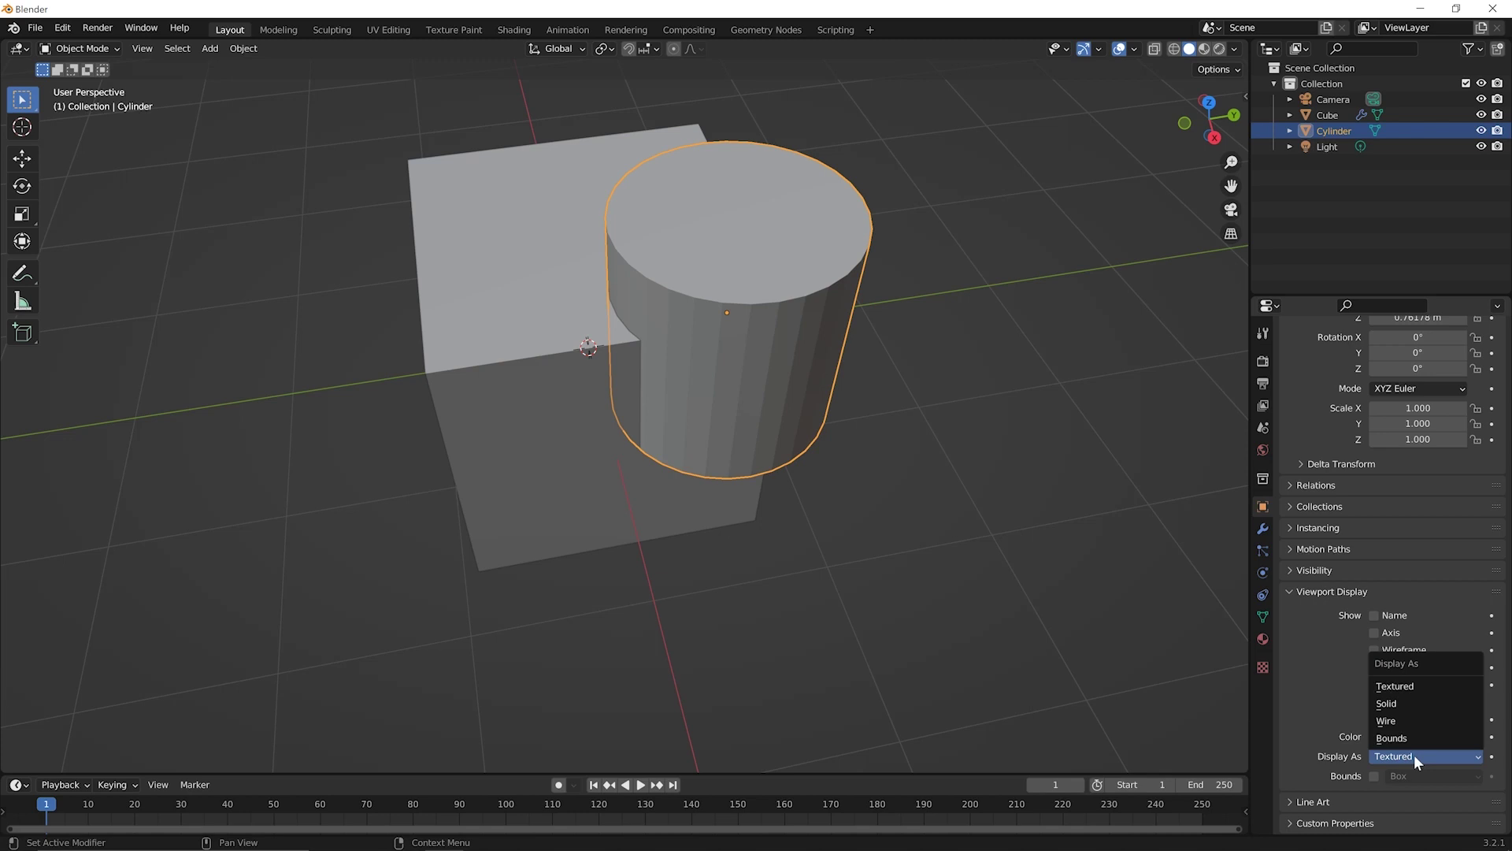
left_click(1389, 720)
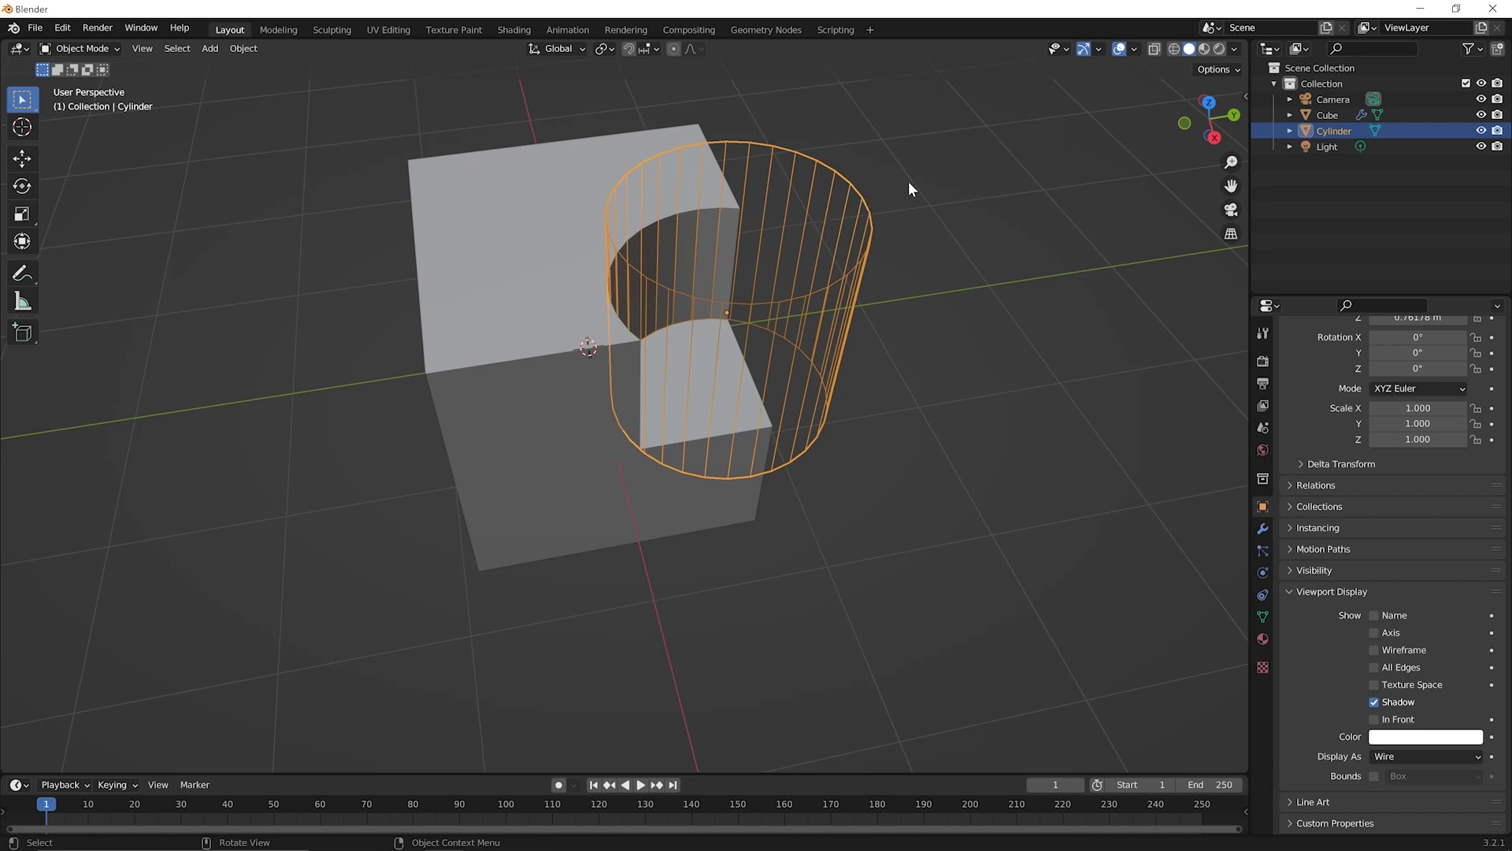
Step: Move the wire cylinder deeper into the cube and orbit to view the large cavity
left_click(932, 168)
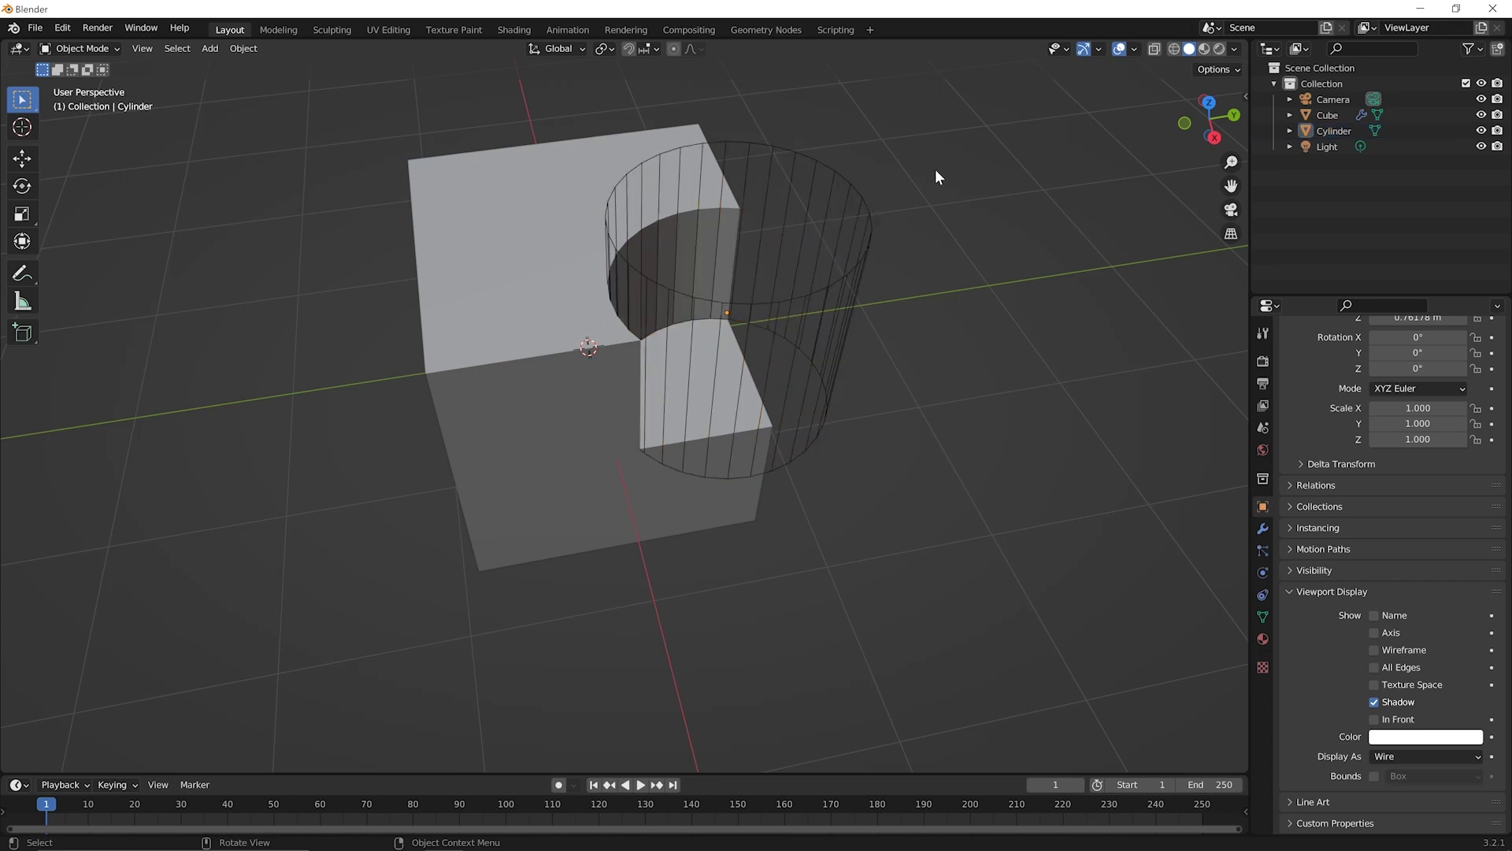
left_click(837, 177)
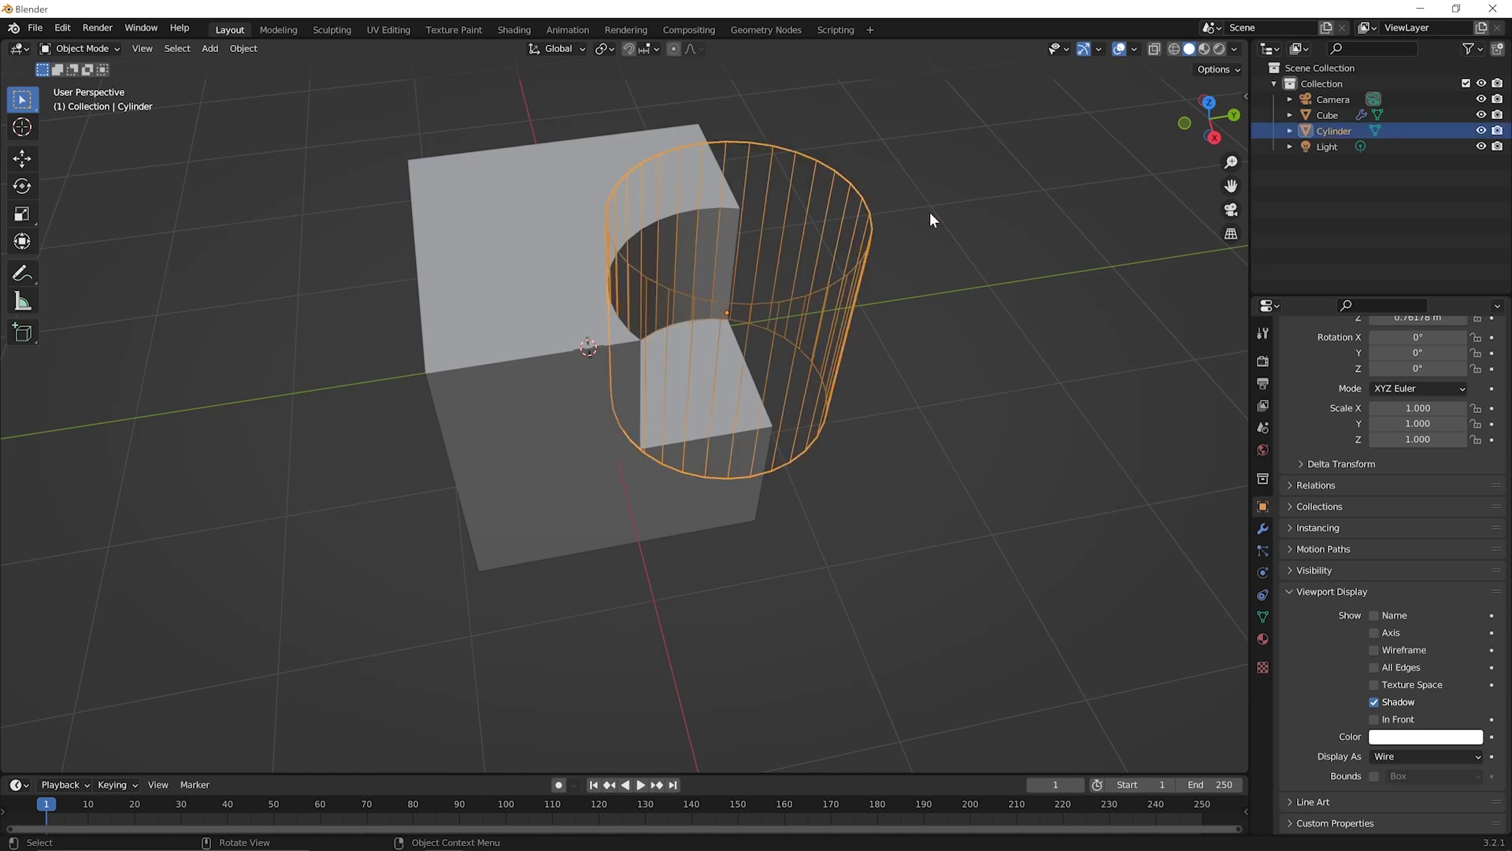
key("g")
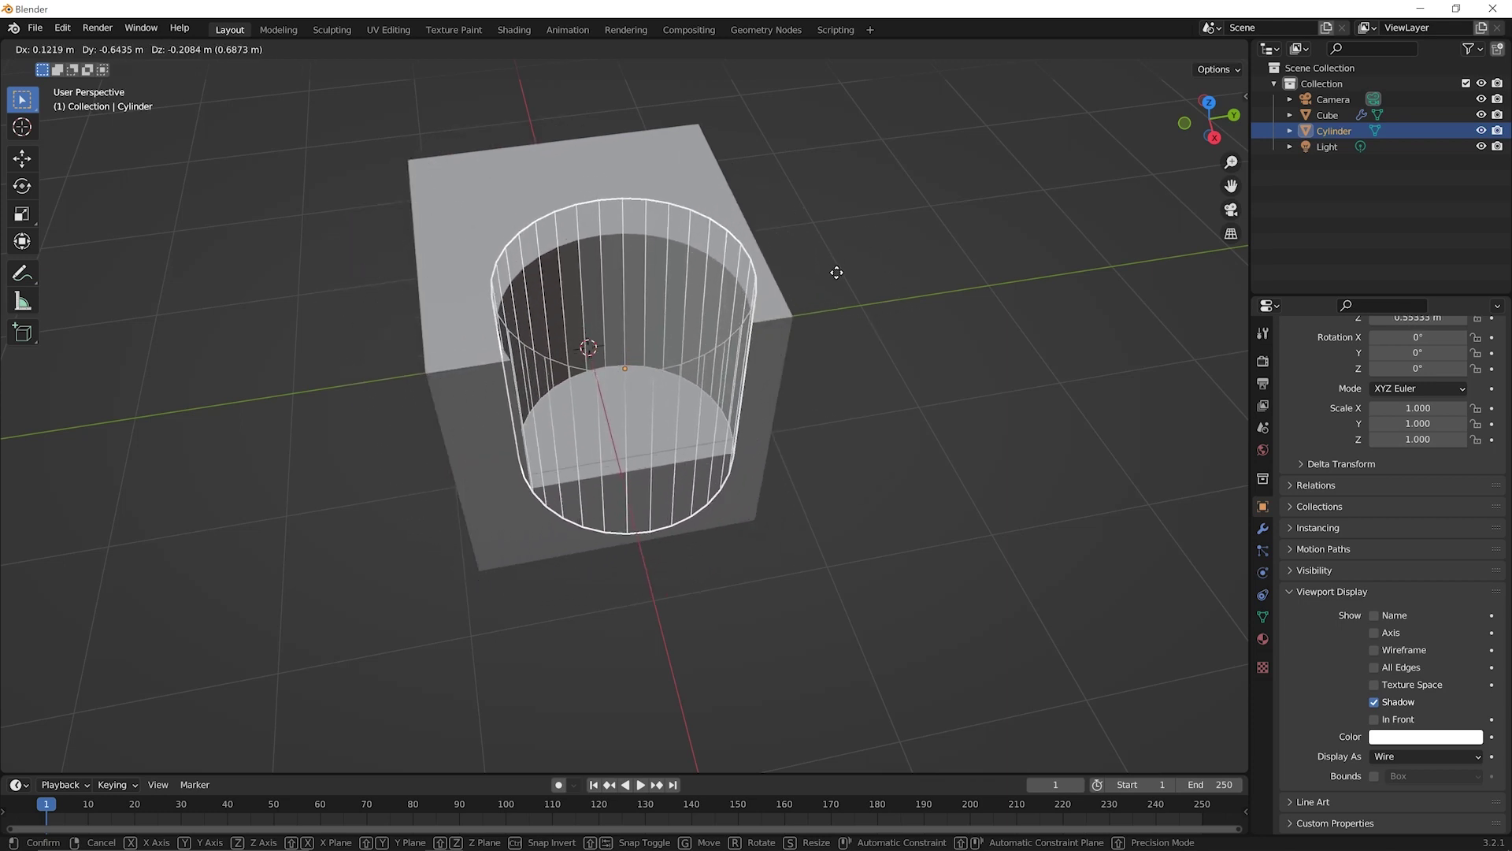
left_click(820, 263)
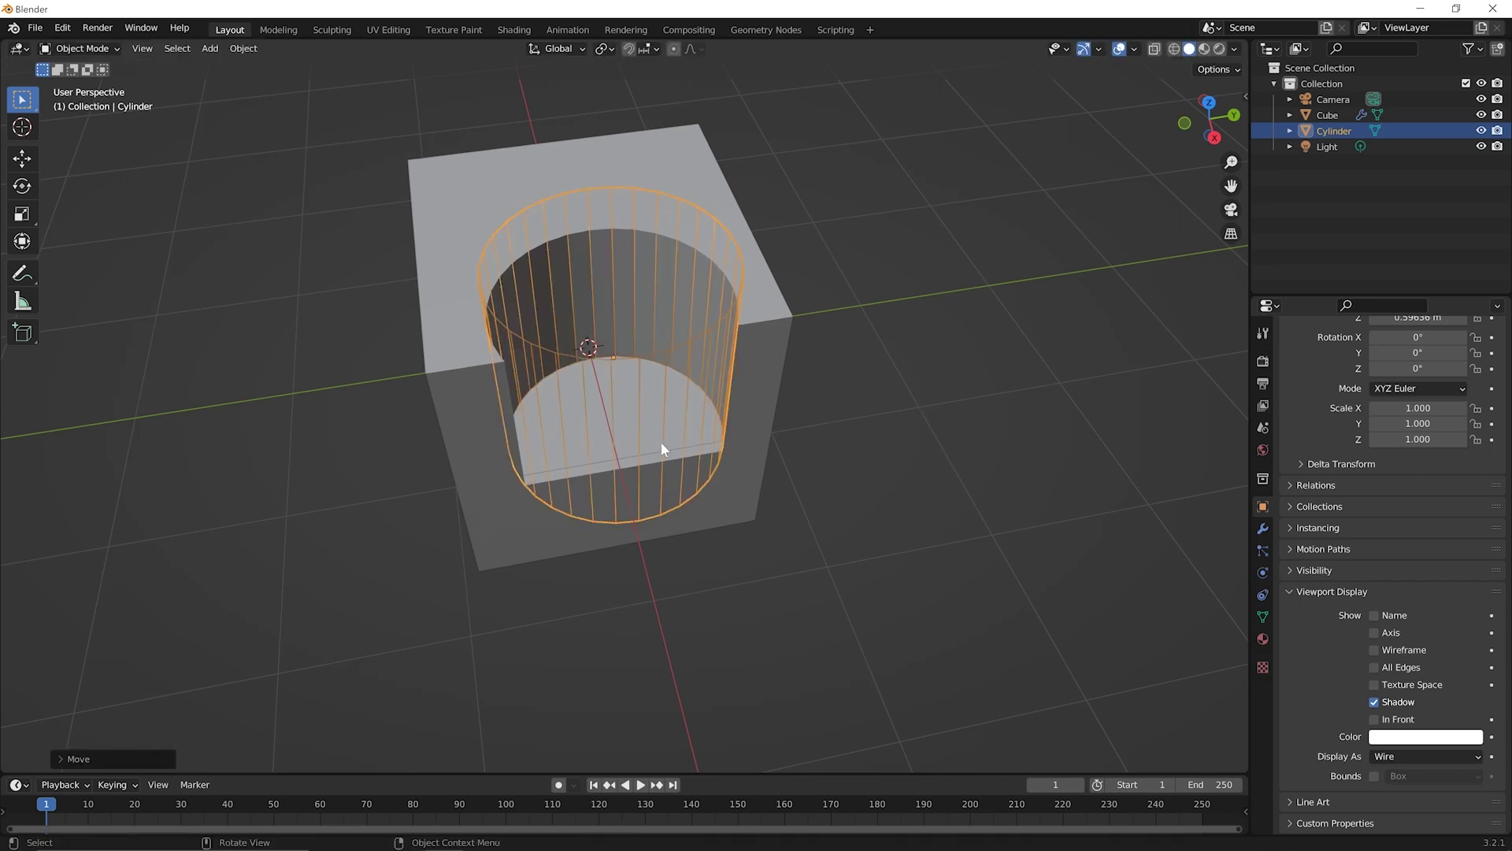
middle_click_drag(744, 426, 363, 431)
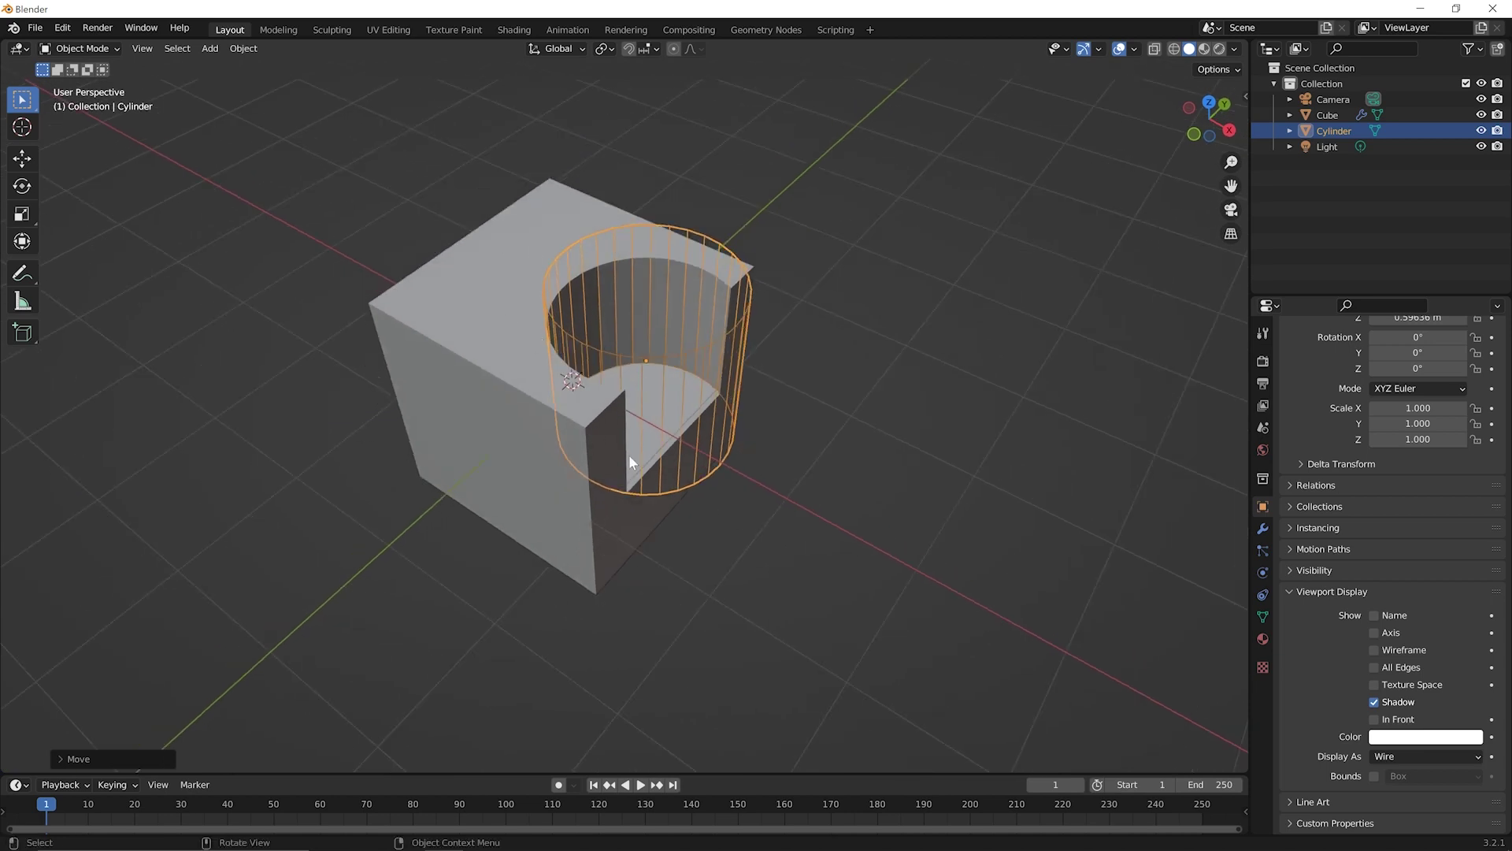
middle_click_drag(635, 394, 625, 362)
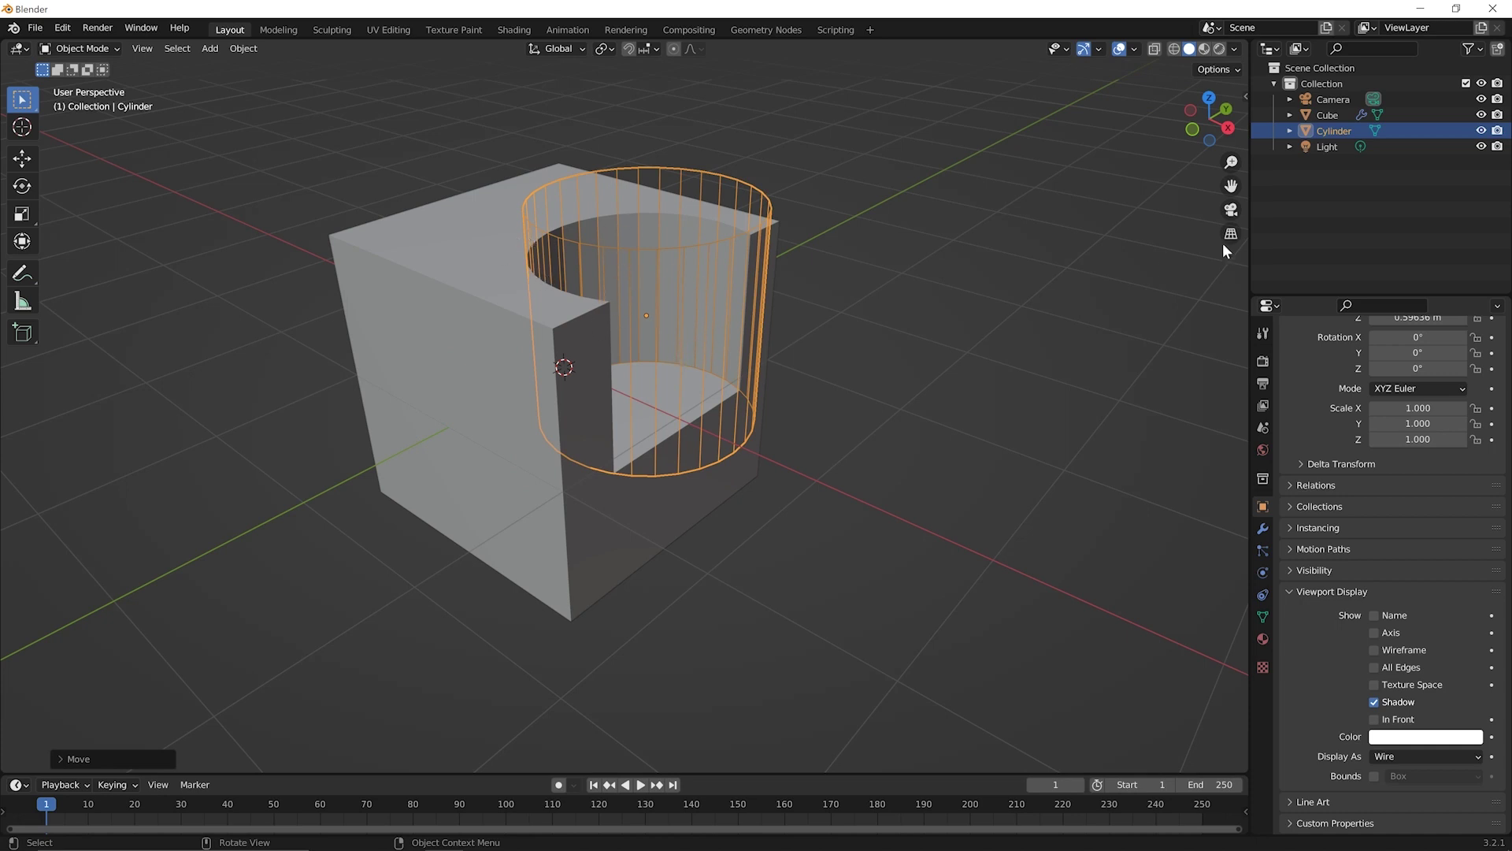
key("h")
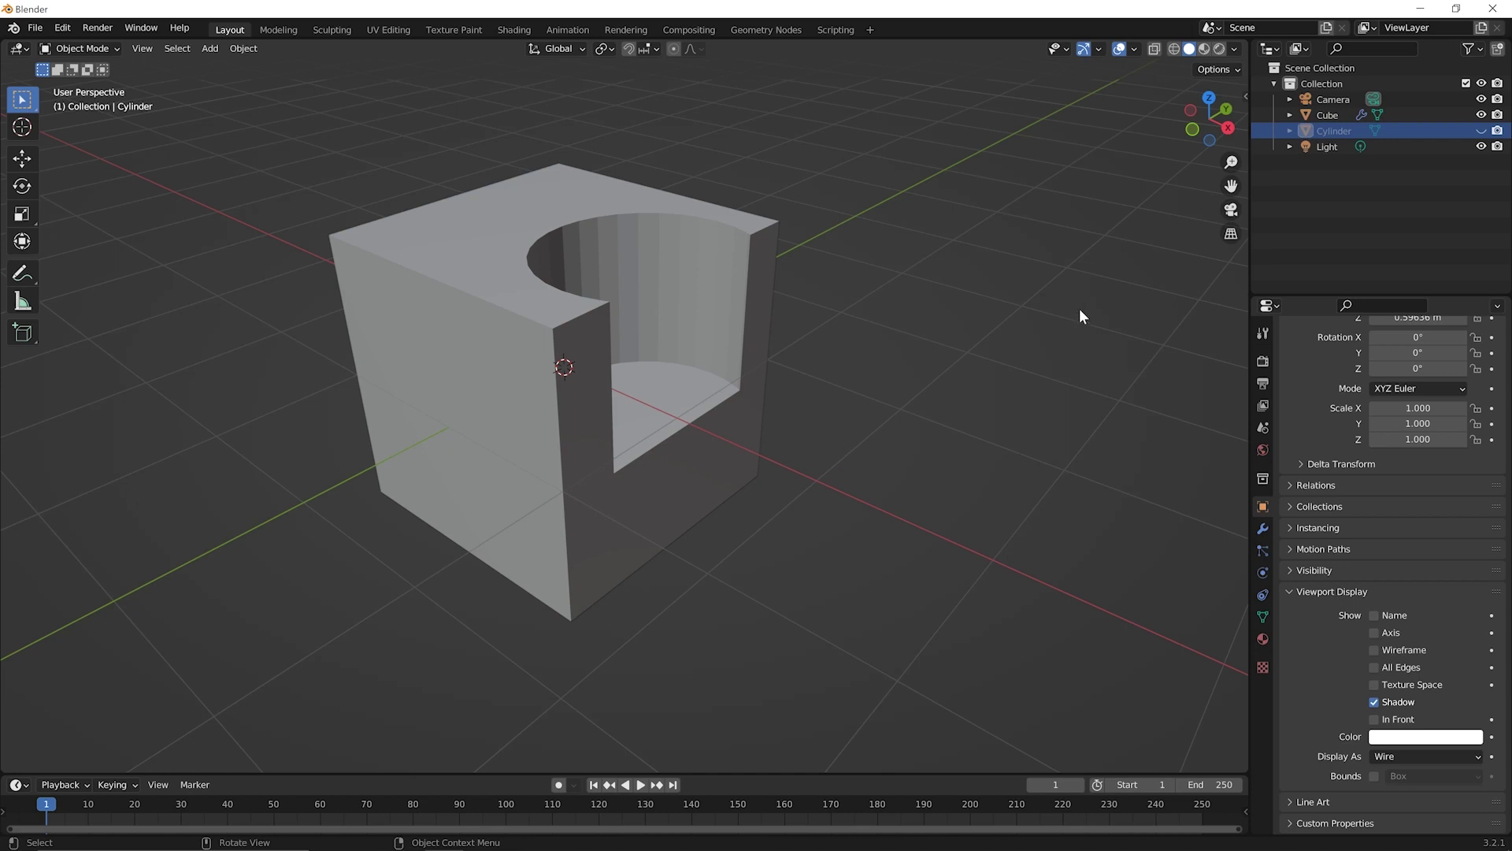
left_click(1481, 131)
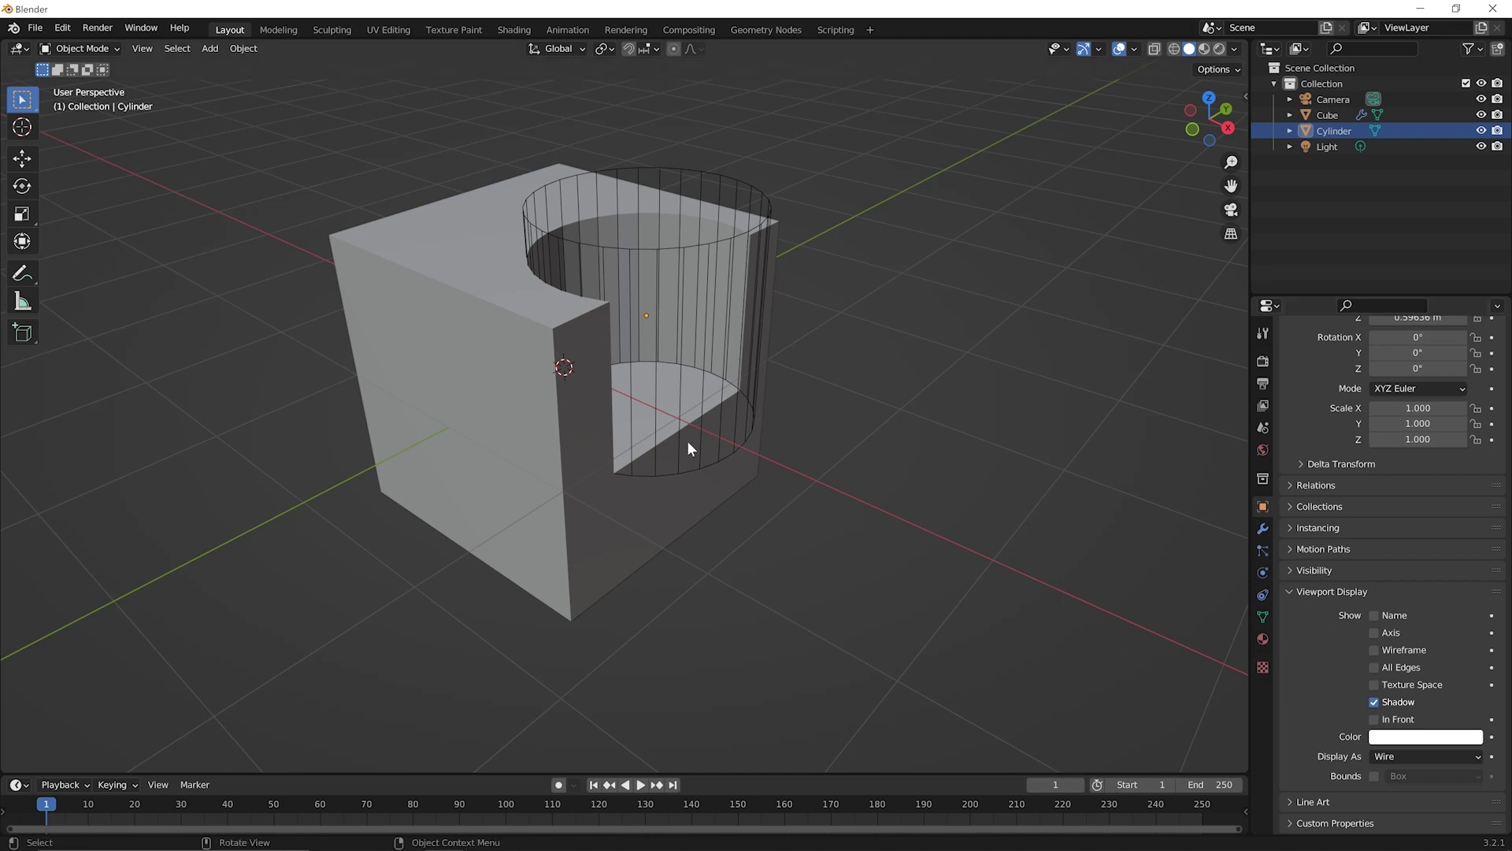
Step: Try Union and Intersect on the cube's Boolean modifier, then settle on Difference
left_click(1265, 528)
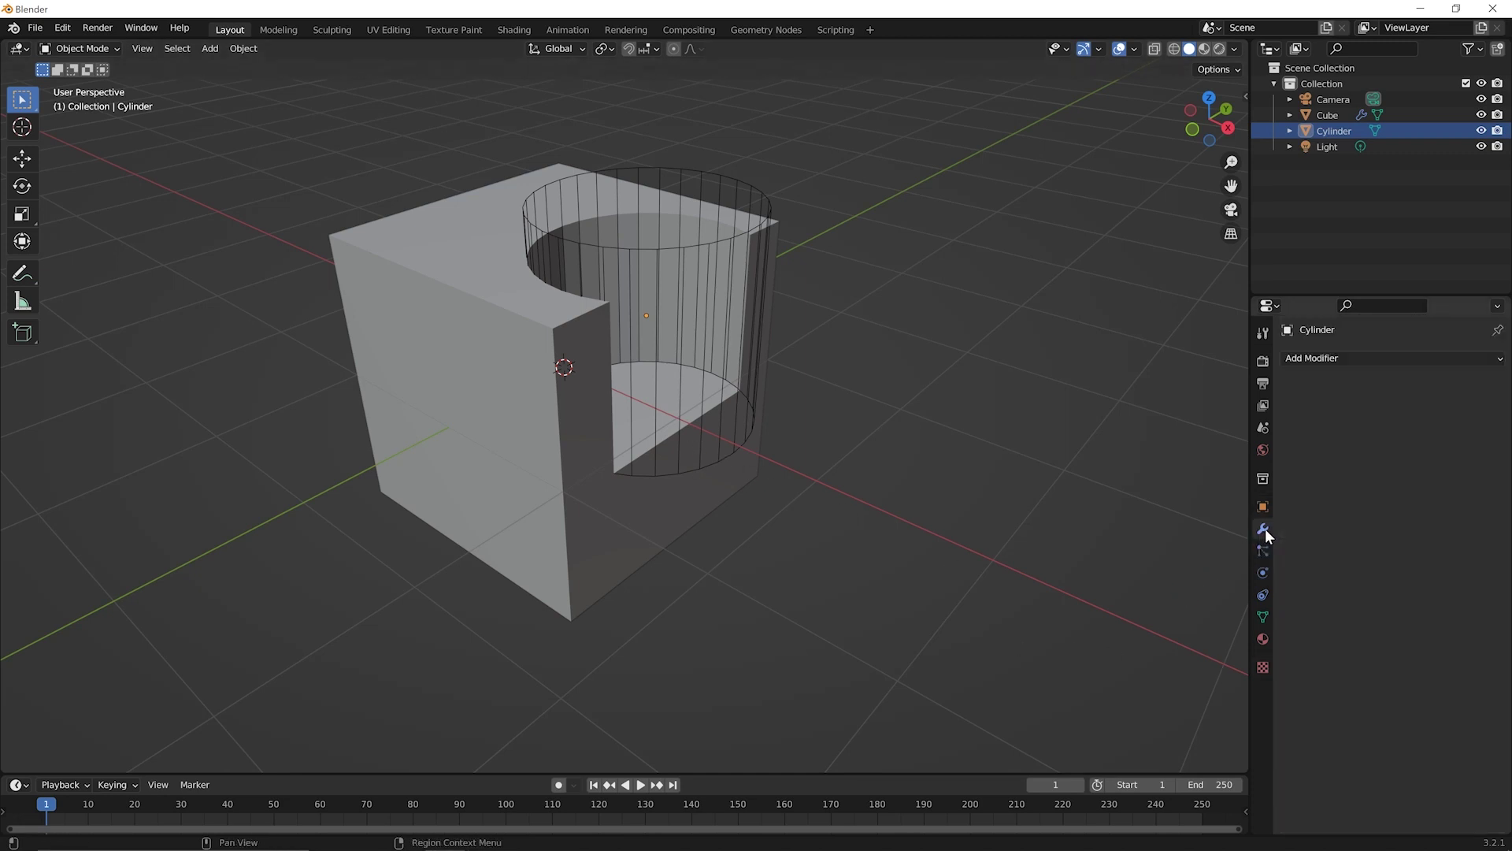
left_click(459, 341)
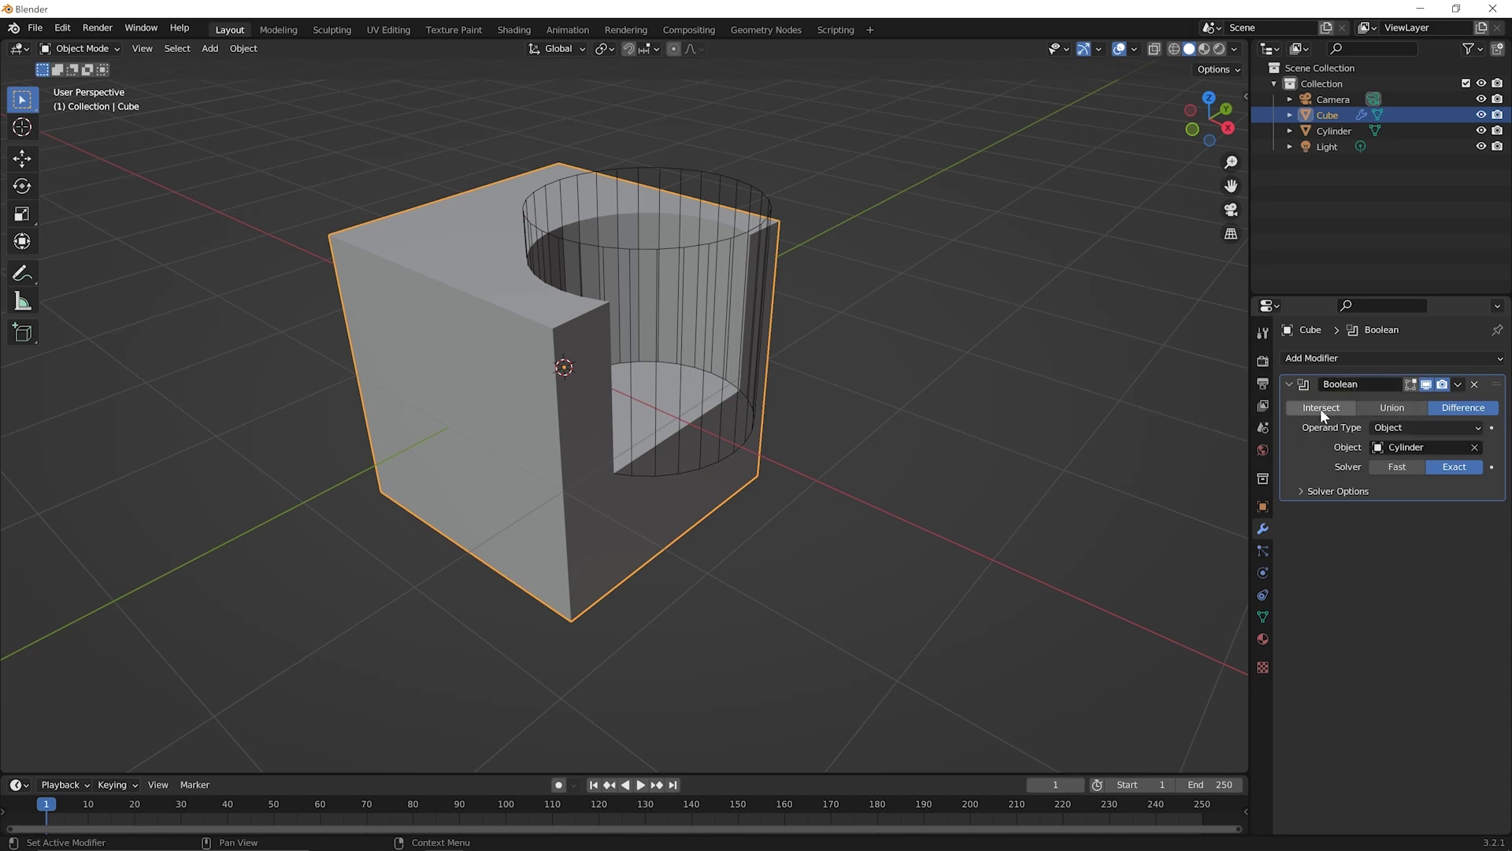
left_click(1406, 407)
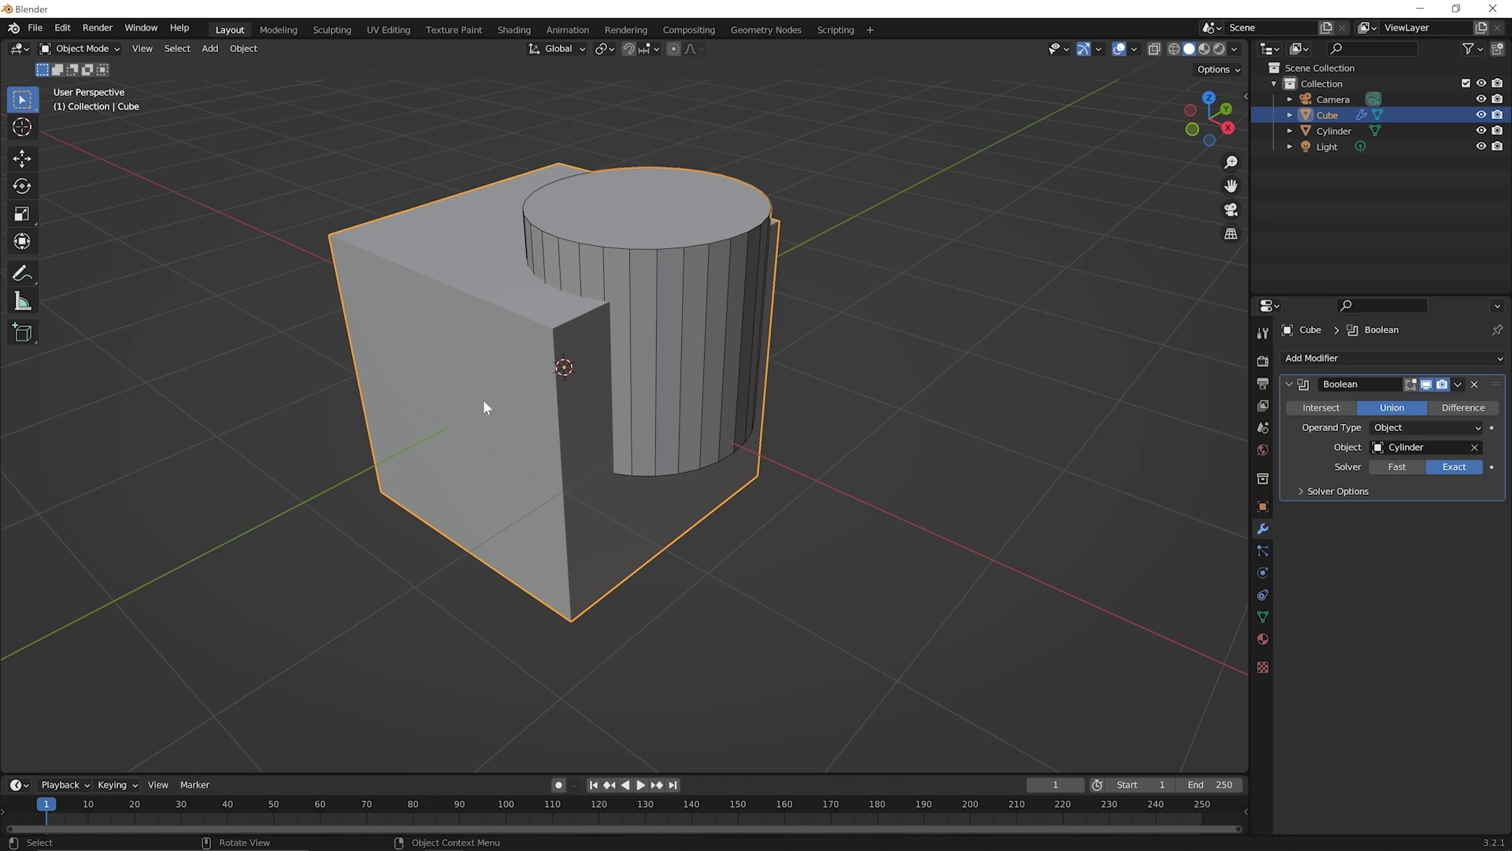
left_click(1325, 407)
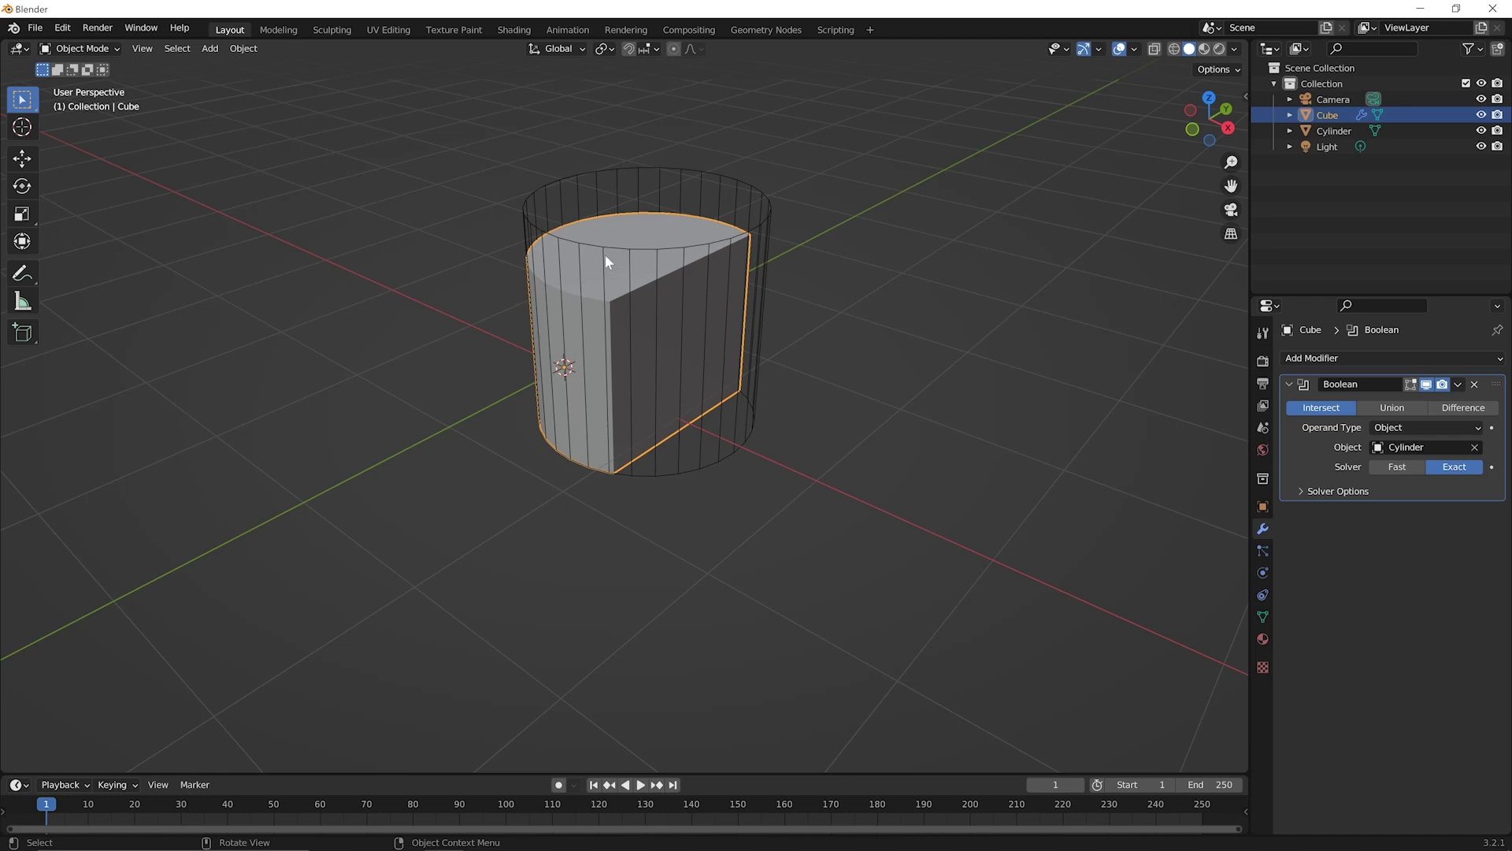
left_click(1467, 406)
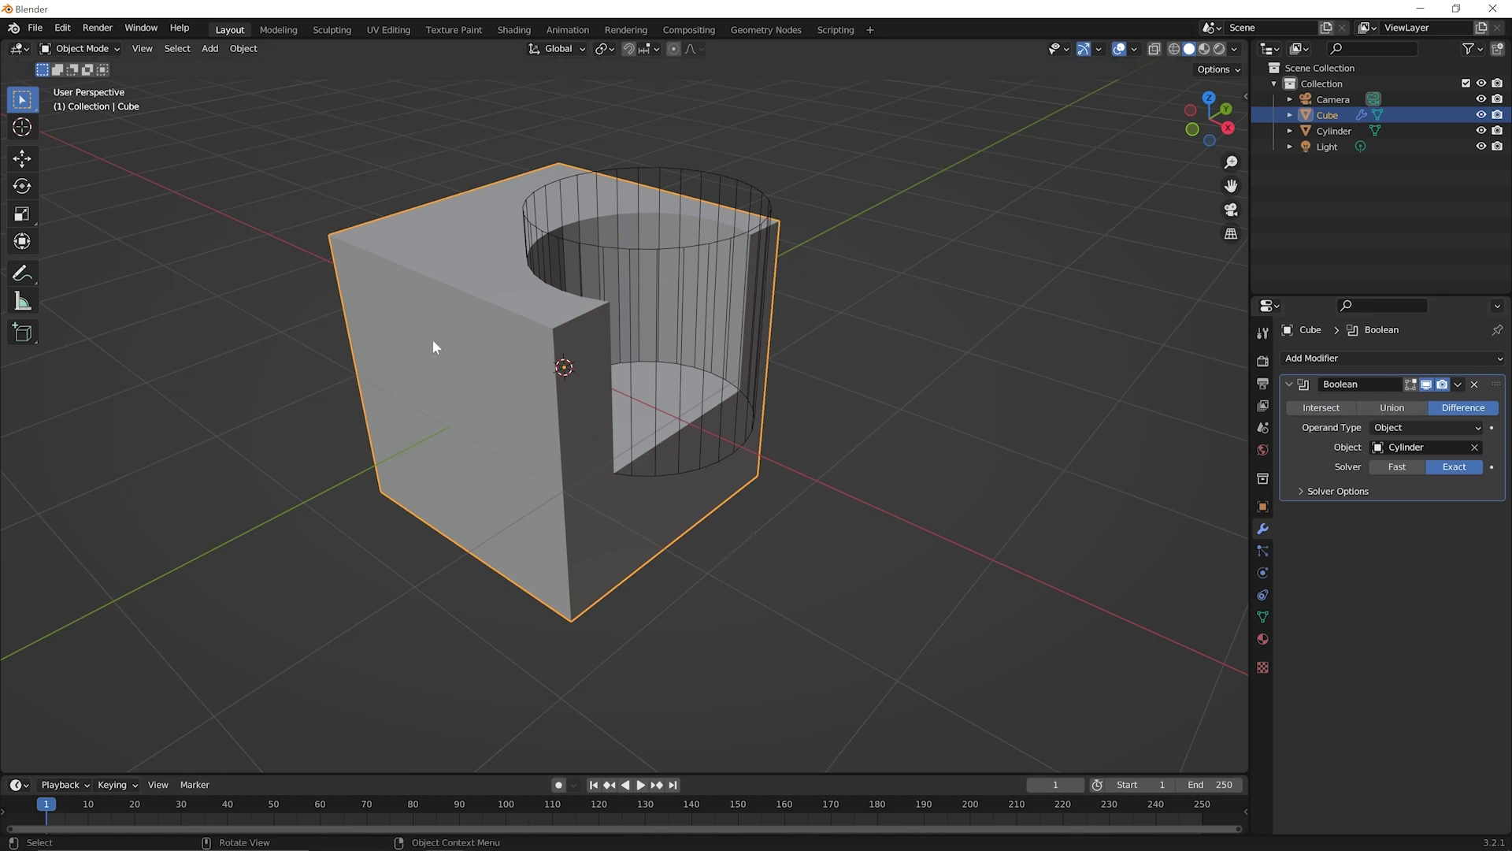
key("g")
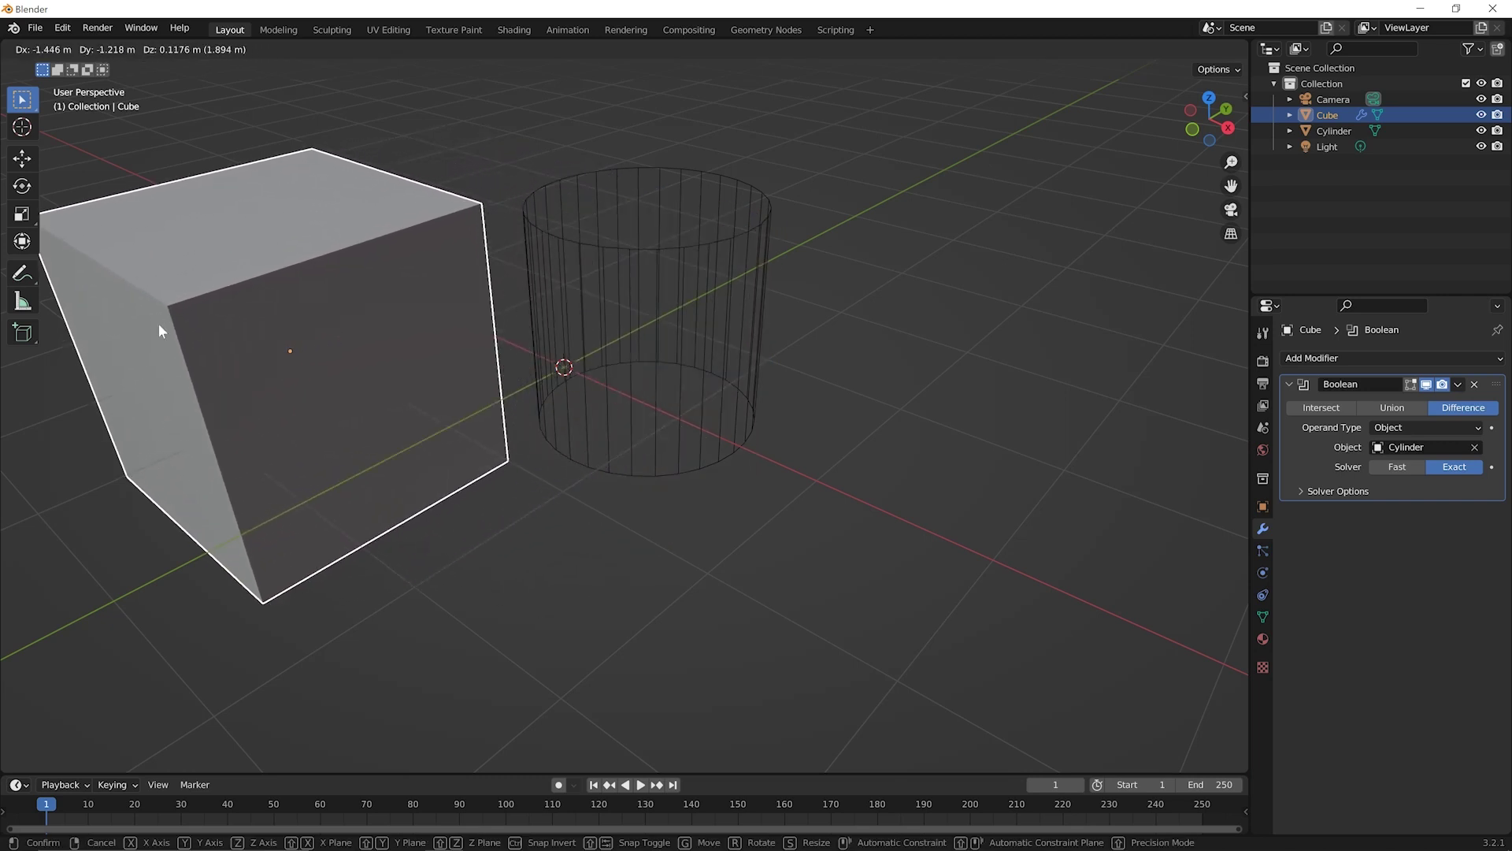
left_click(159, 323)
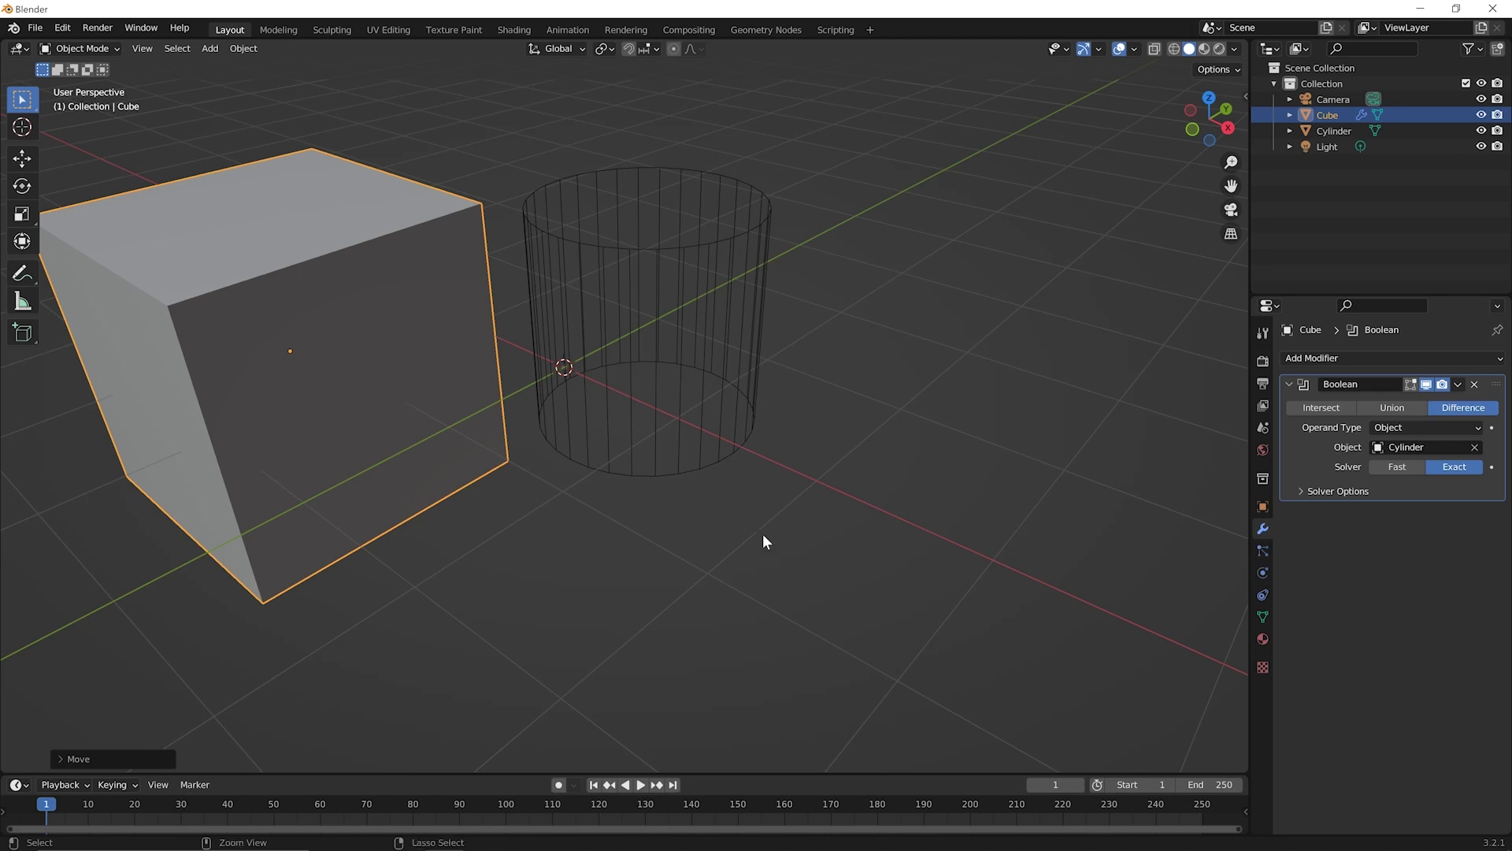
key("ctrl+z")
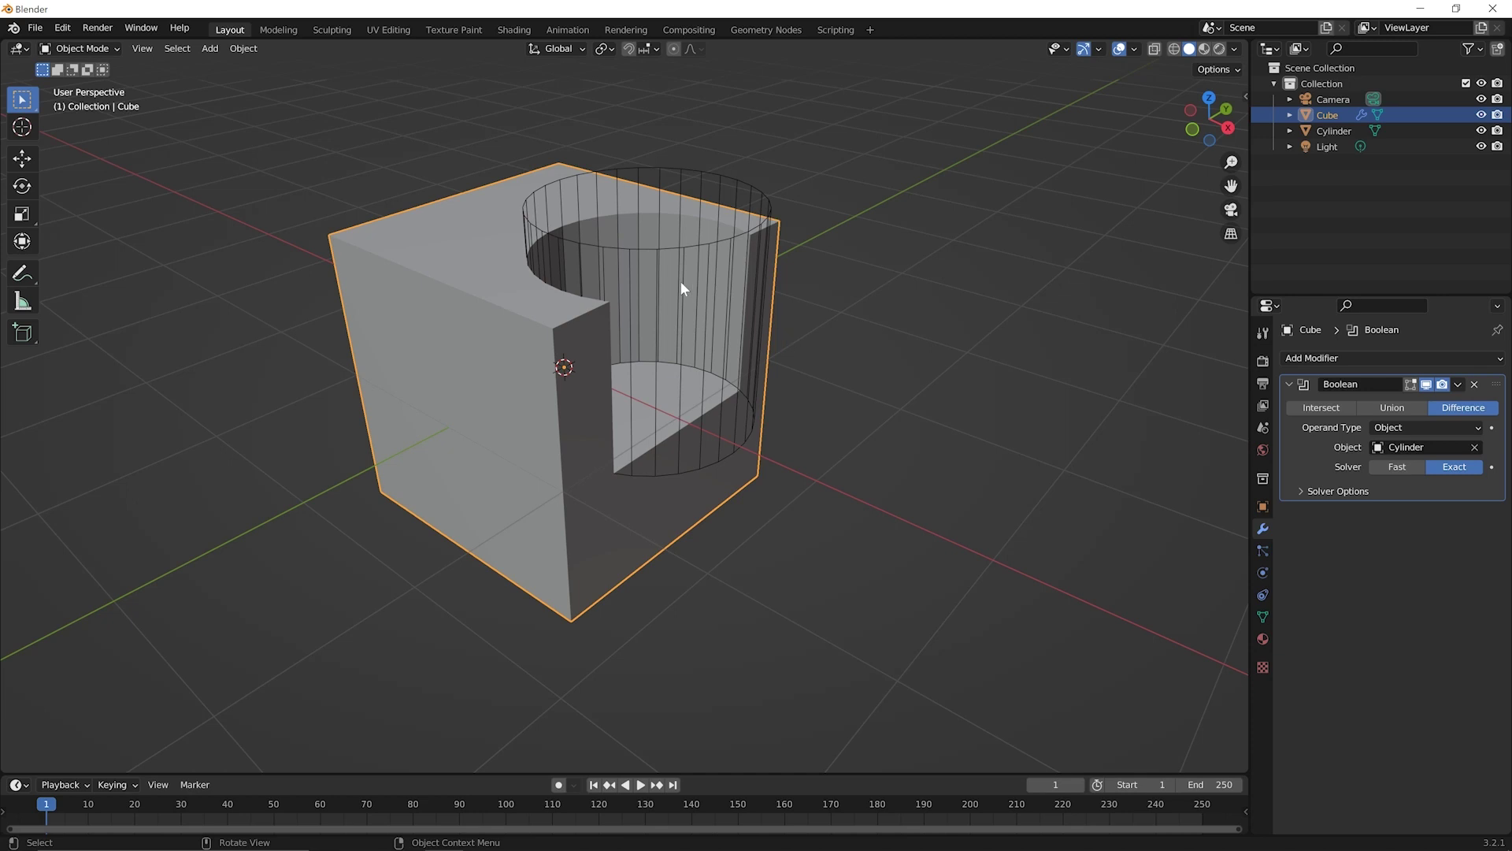
Step: Move the cube and cutter cylinder together to a new spot, keeping the notch unchanged
left_click(1457, 383)
left_click(640, 248, "shift")
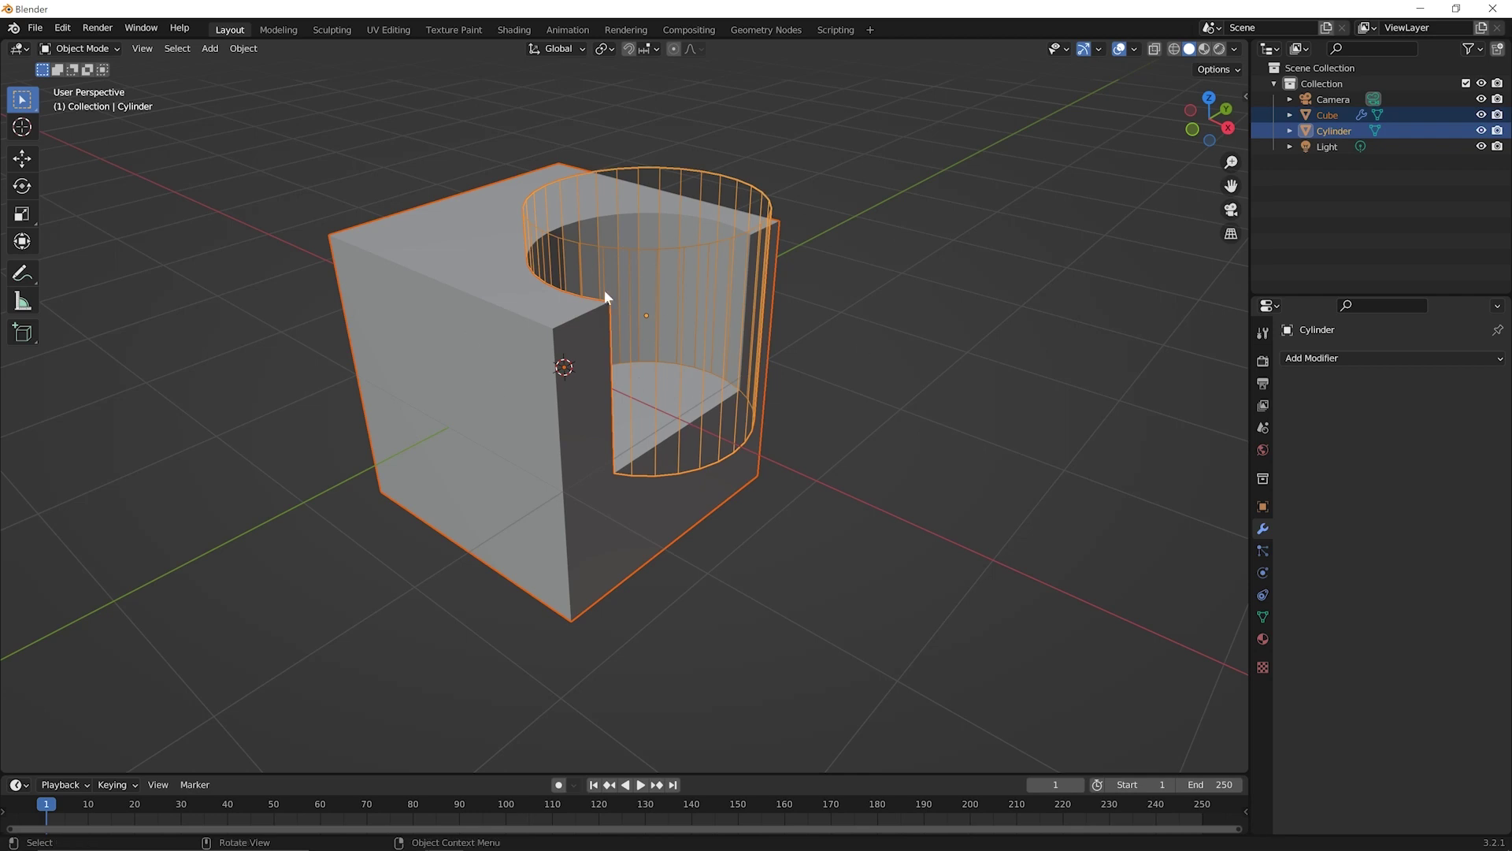
key("g")
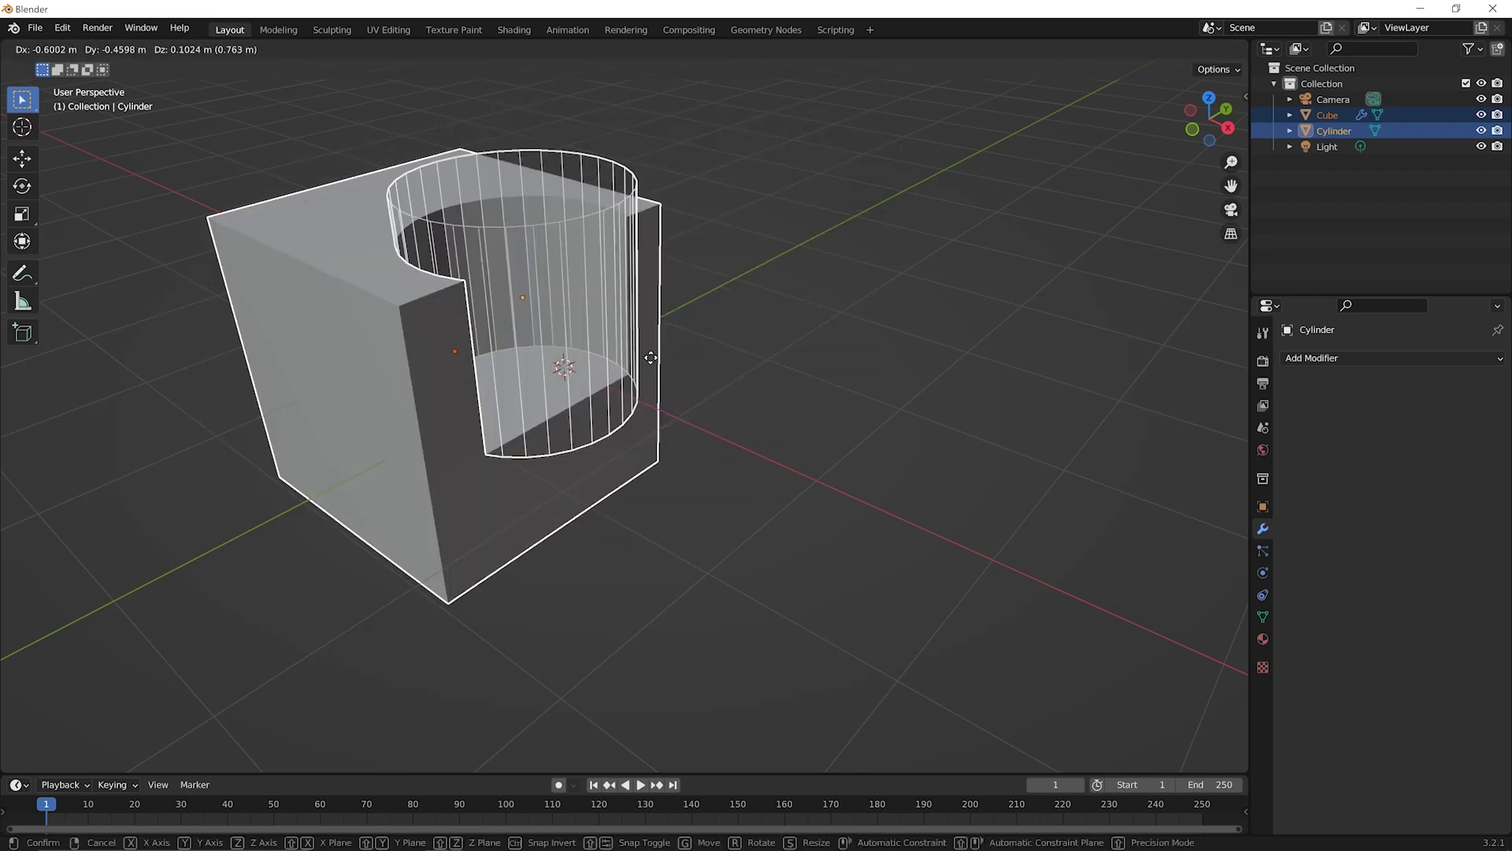
left_click(665, 400)
left_click(665, 400, "shift")
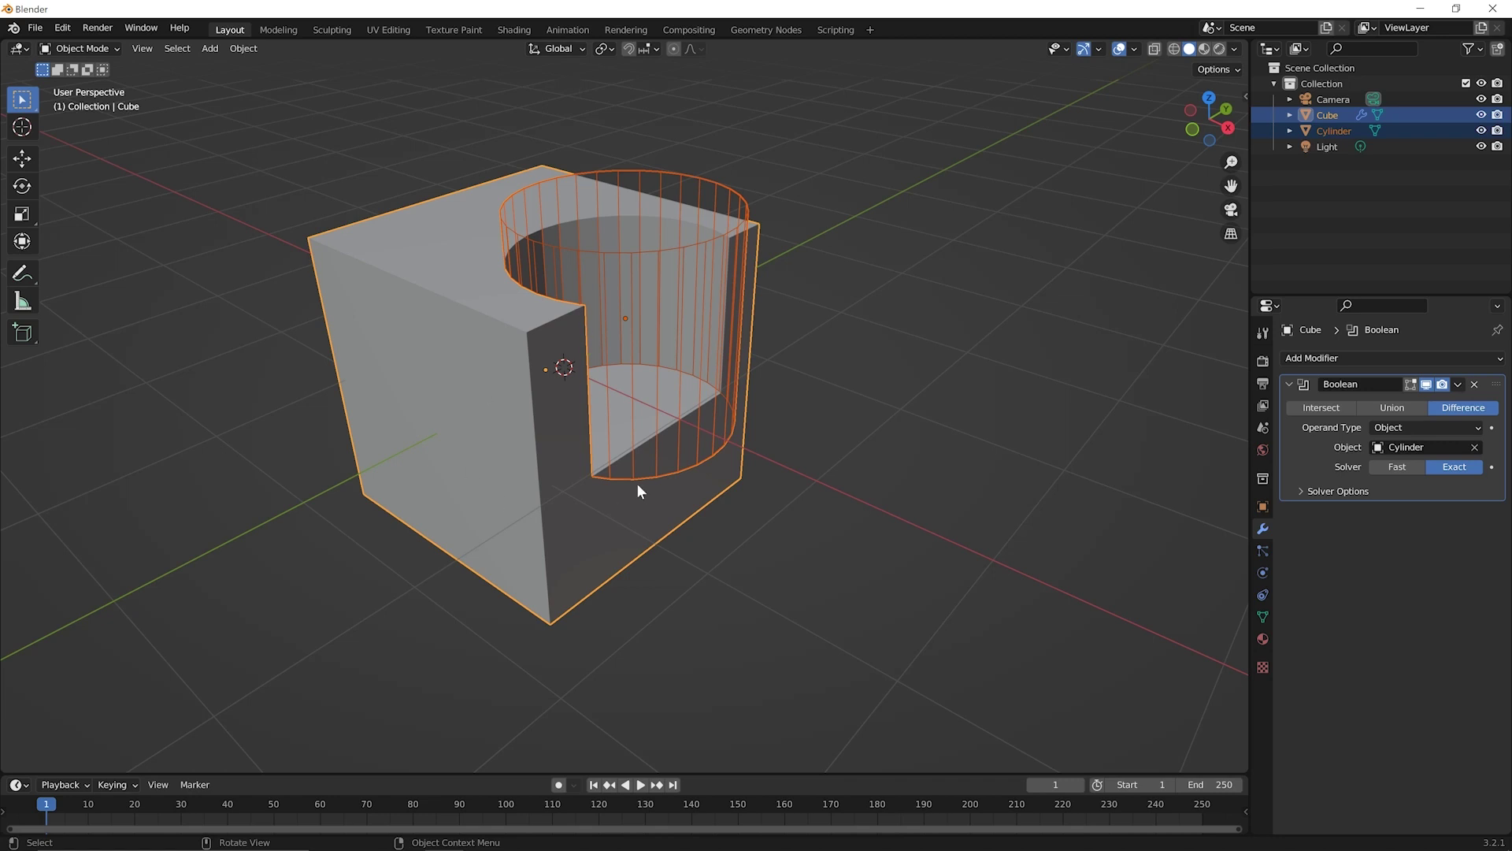
left_click(947, 461)
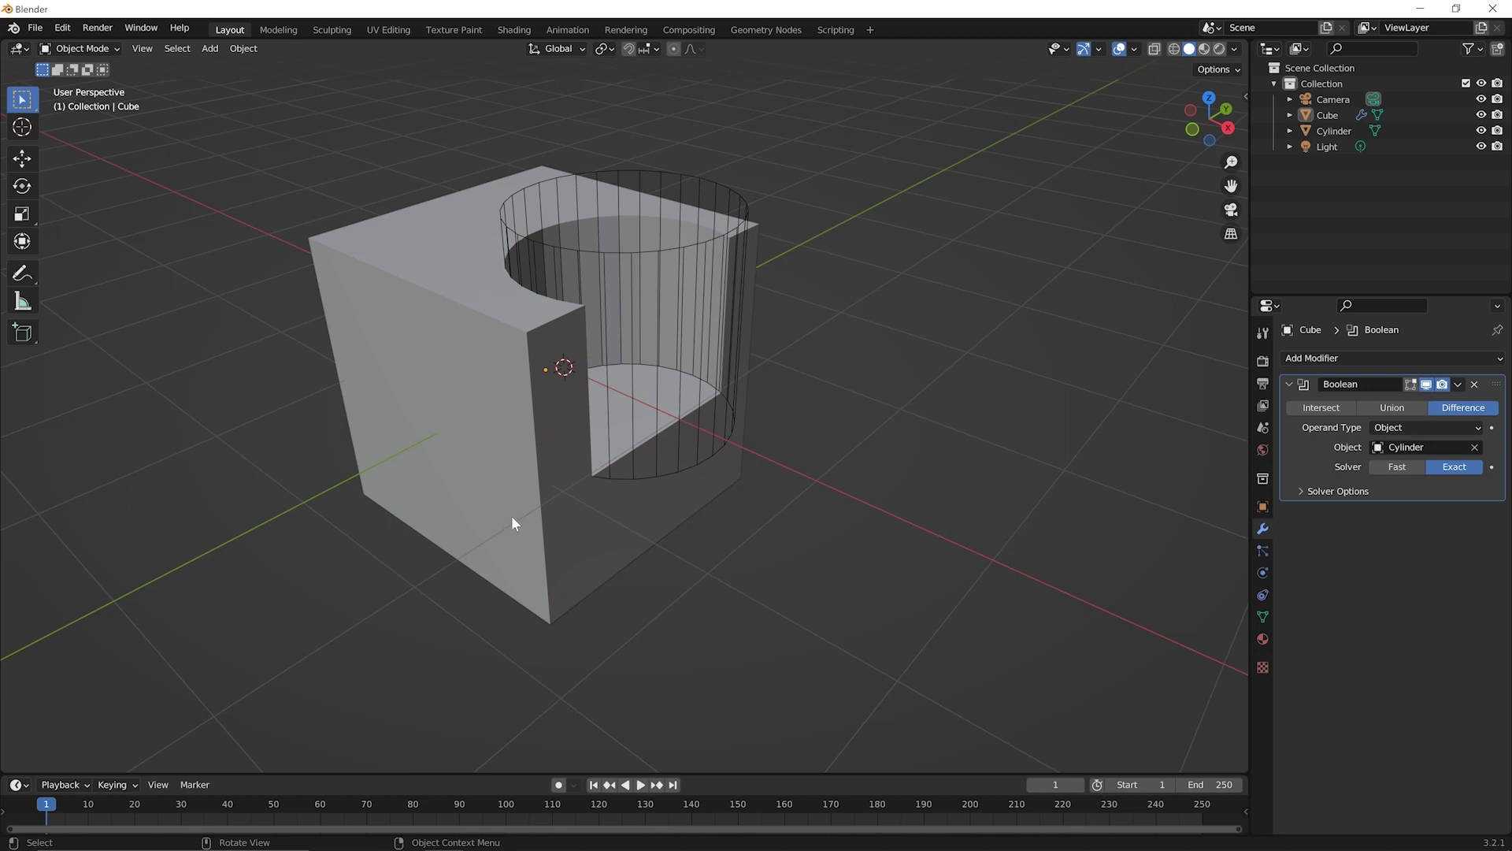
Step: Add a Plain Axes Empty at the origin
key("shift+a")
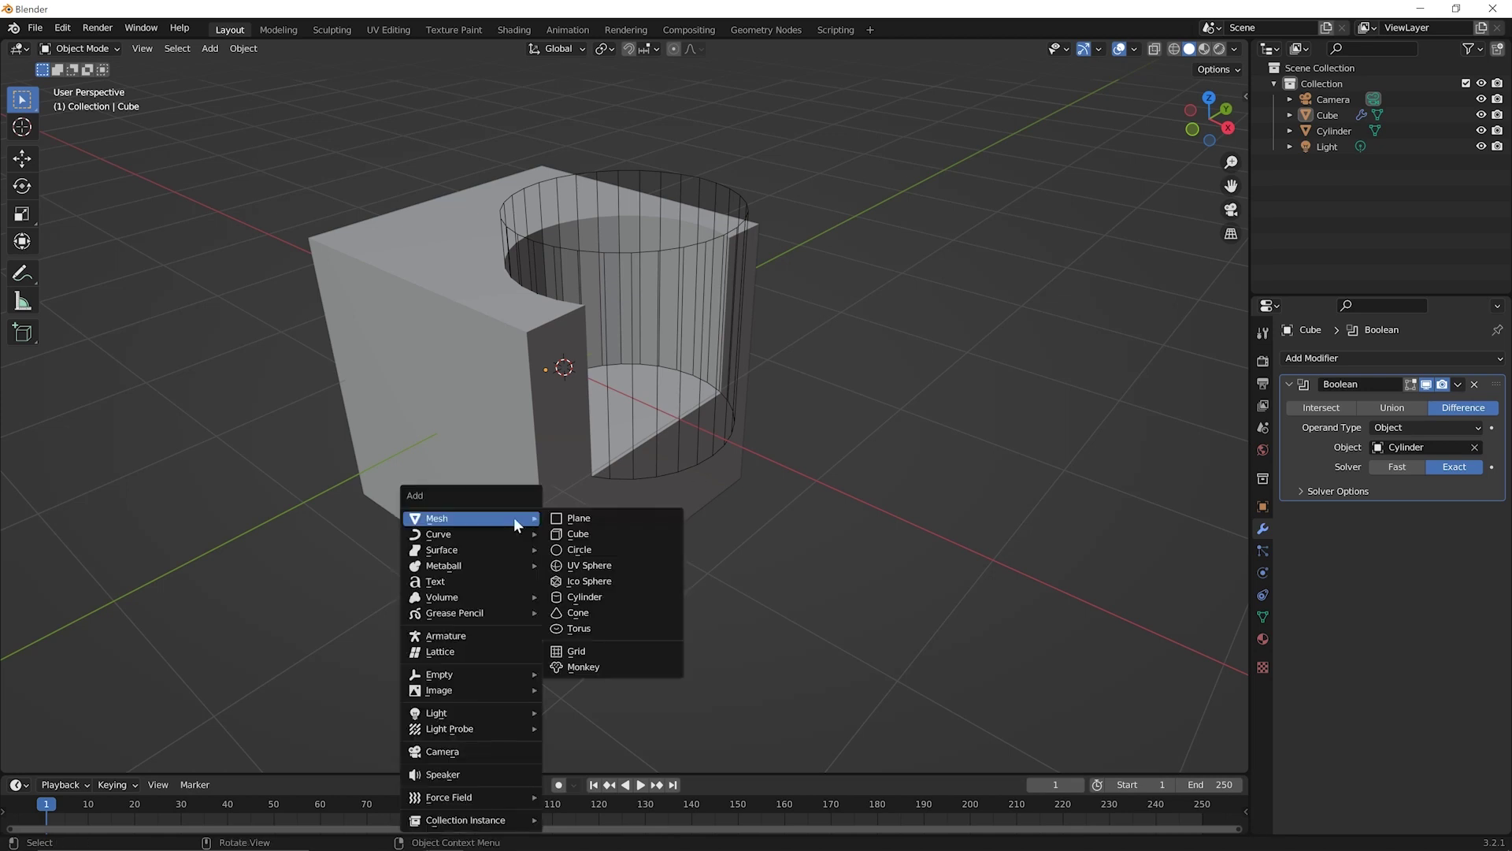
mouse_move(466, 674)
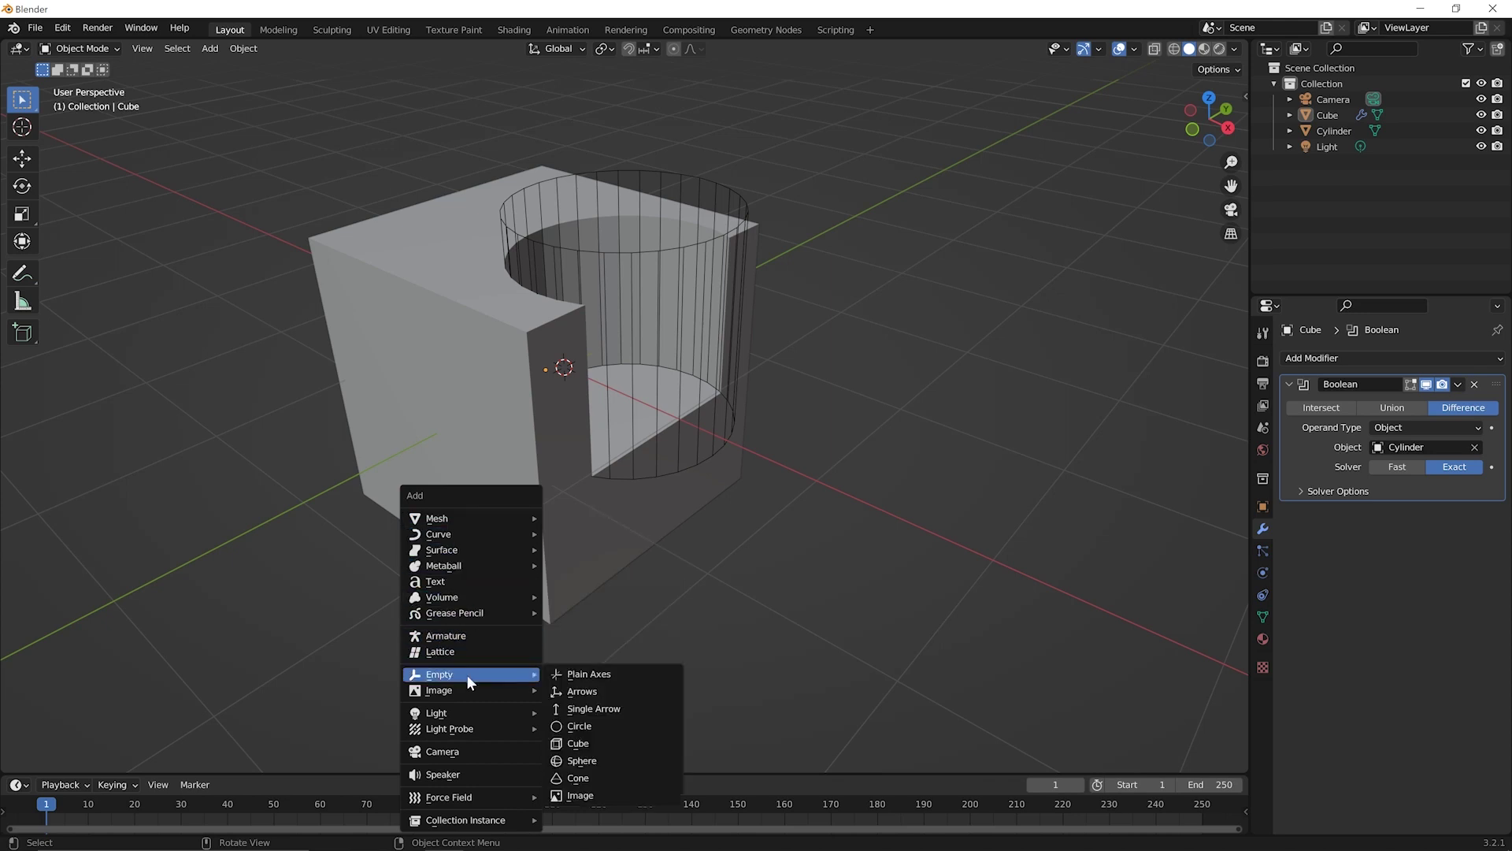
left_click(581, 675)
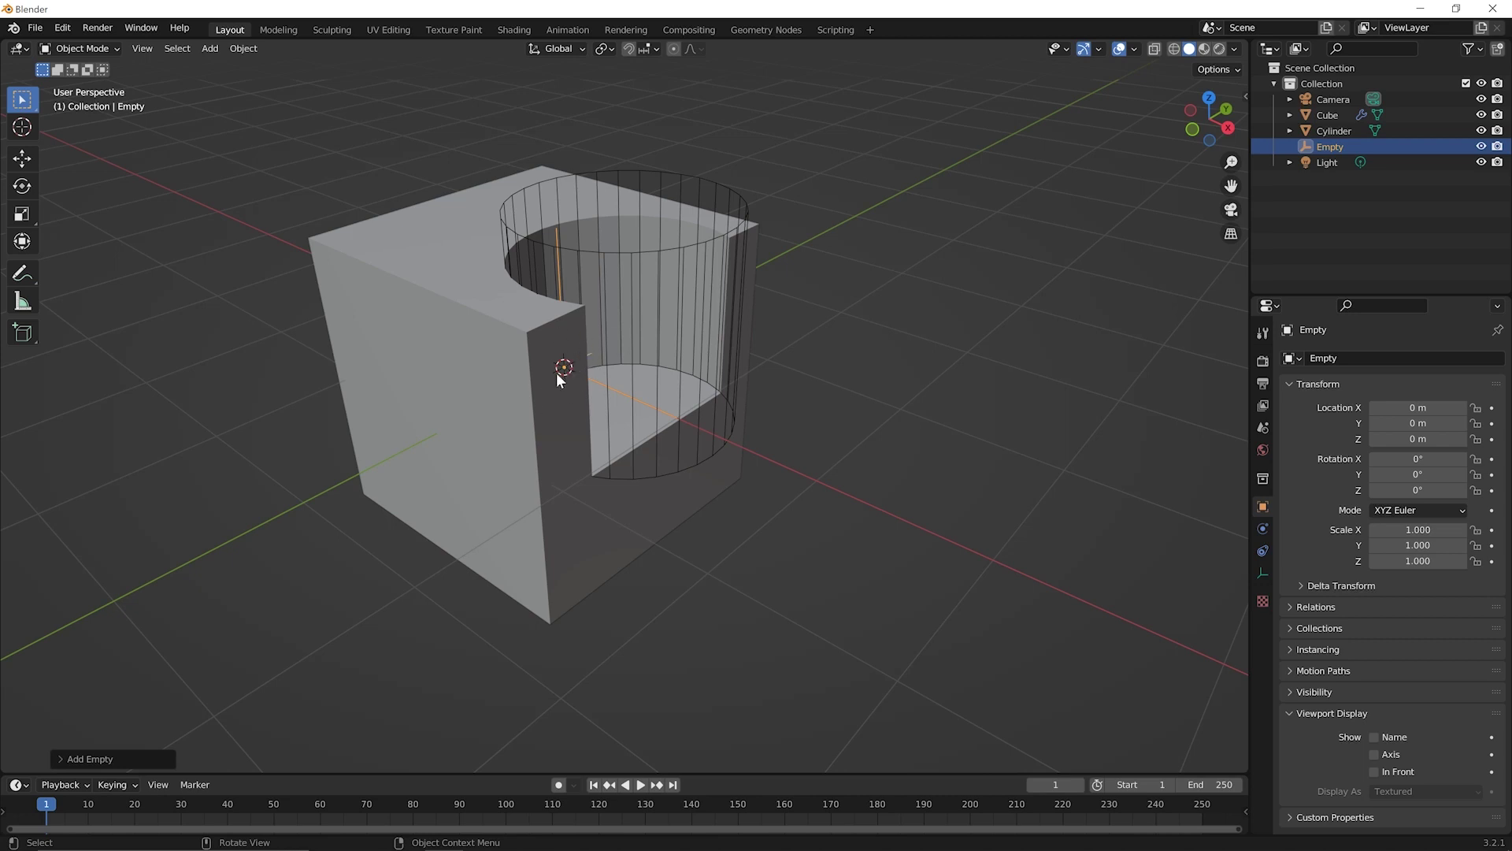
Step: Parent the Cube and Cylinder under the Empty in the Outliner
left_click(1328, 116)
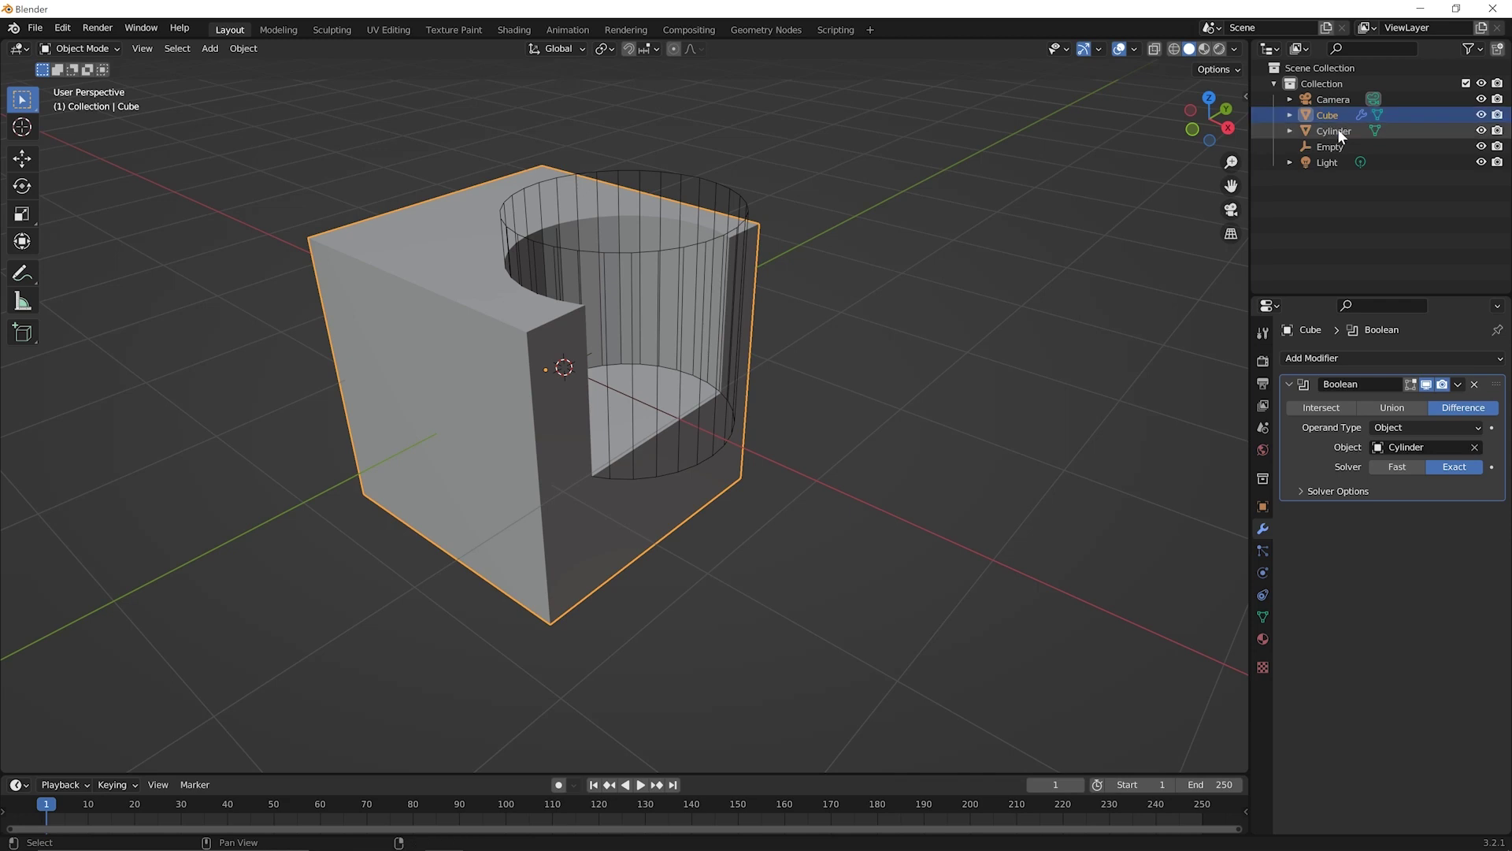
left_click(1338, 130, "shift")
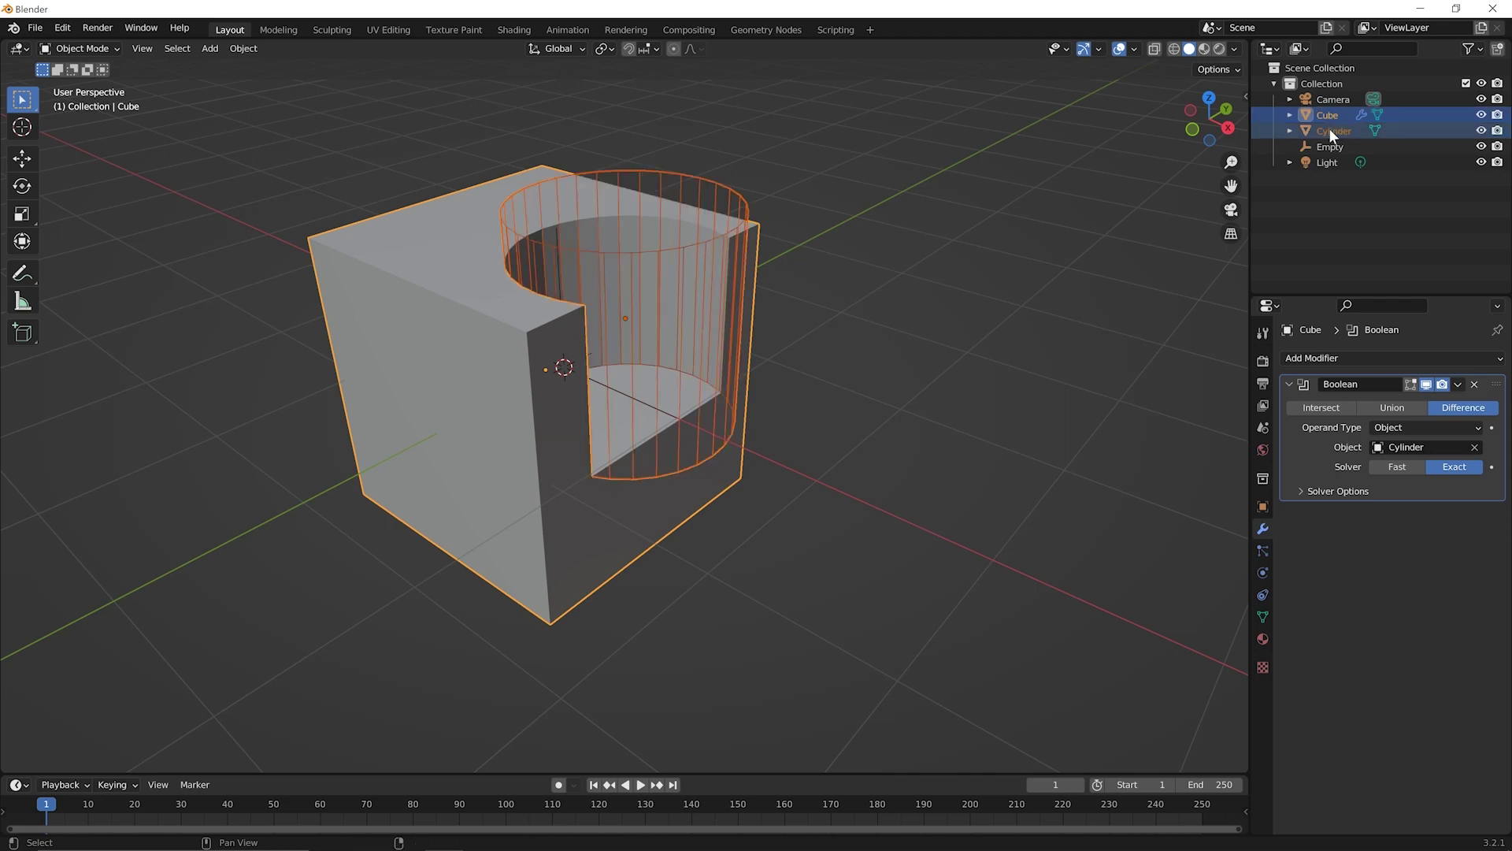
left_click_drag(1329, 130, 1333, 148)
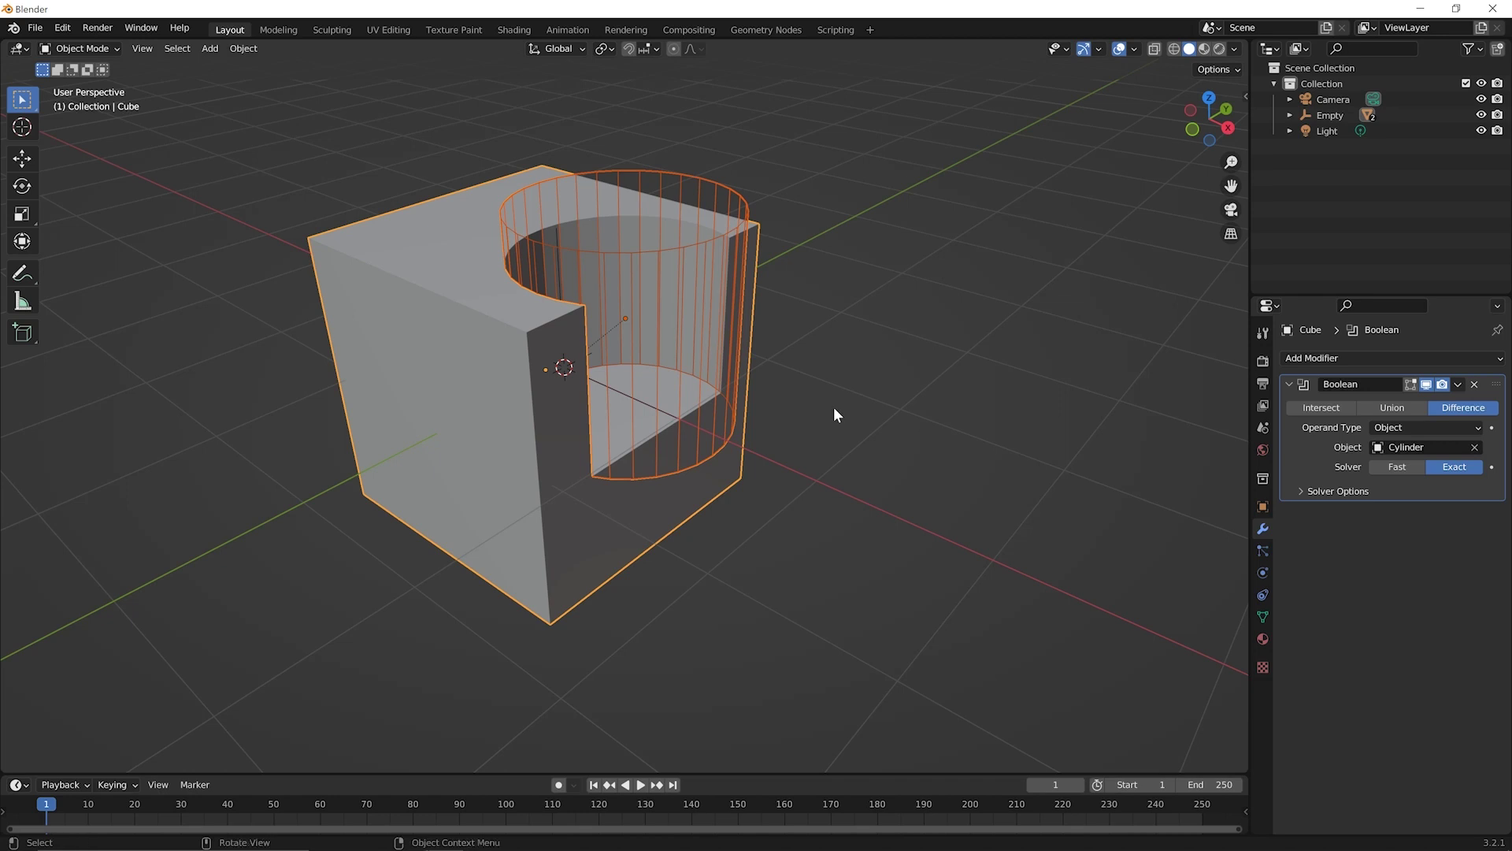
left_click(1330, 116)
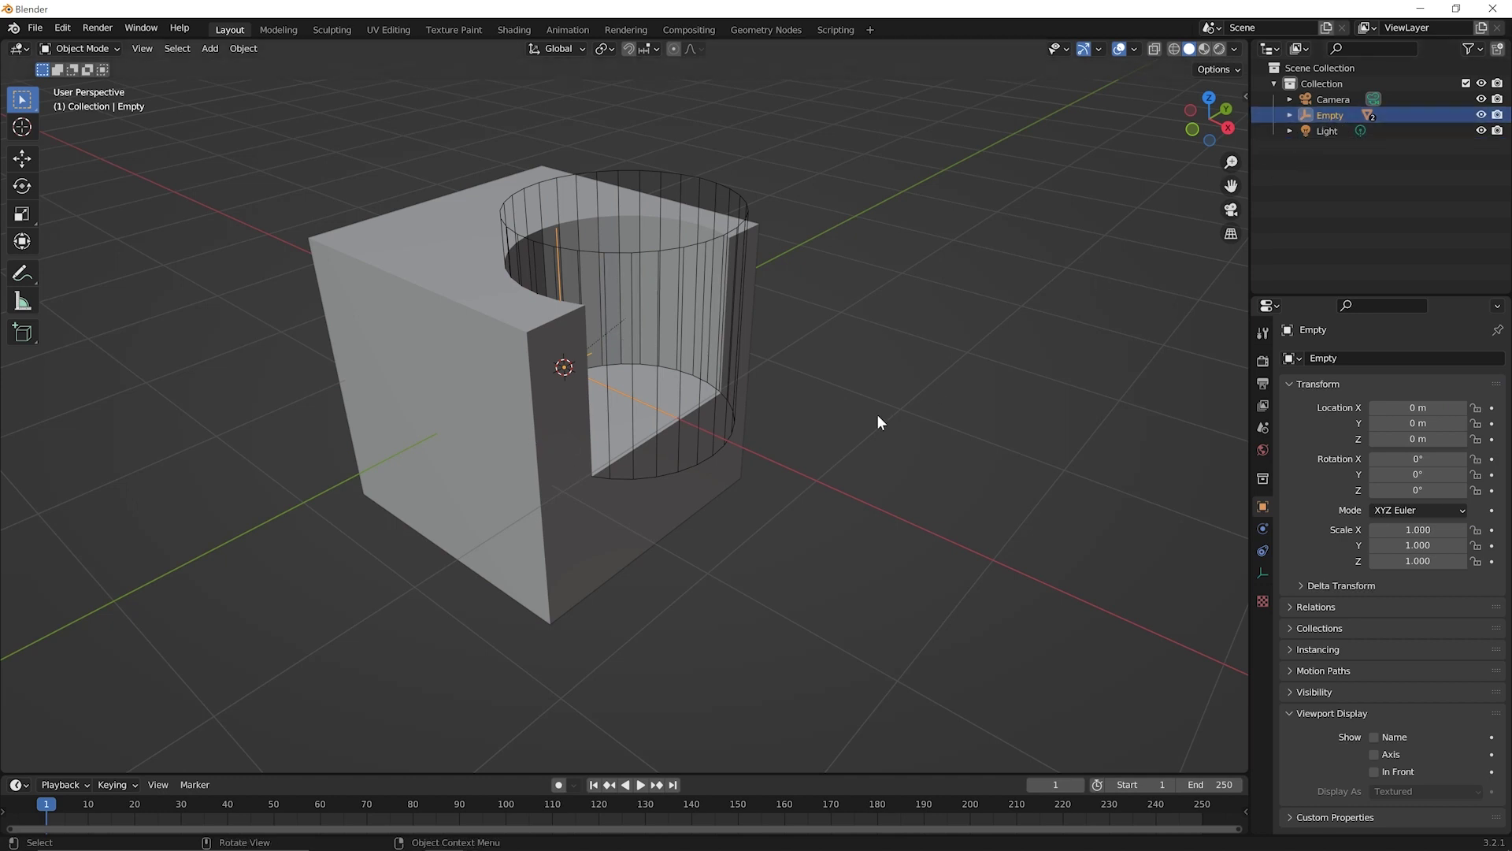
Step: Move the Empty to about X -0.119, Y -0.016, Z 0.109 m, carrying both children
key("g")
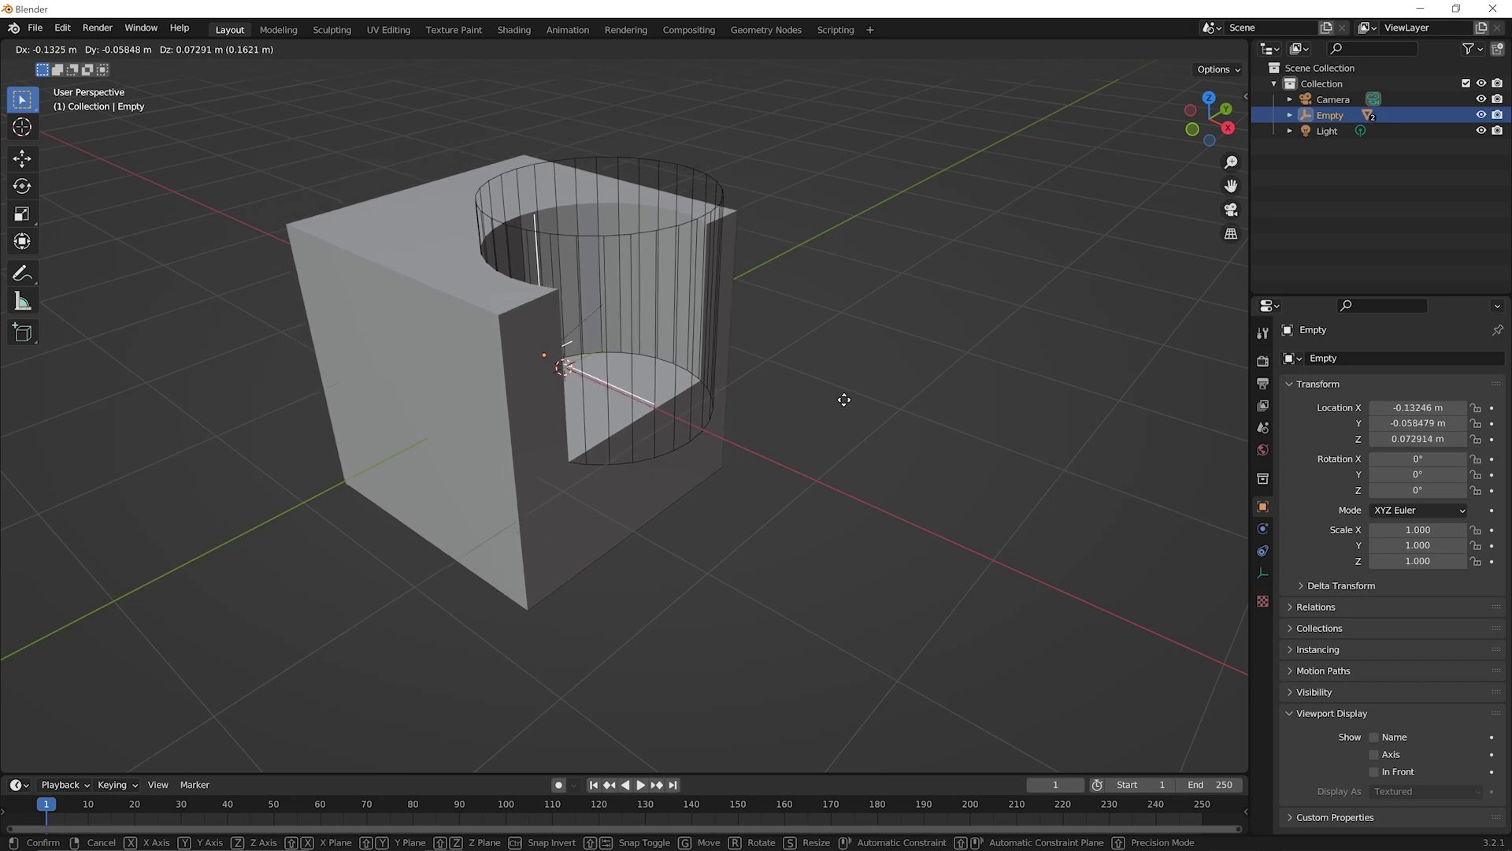
left_click(844, 391)
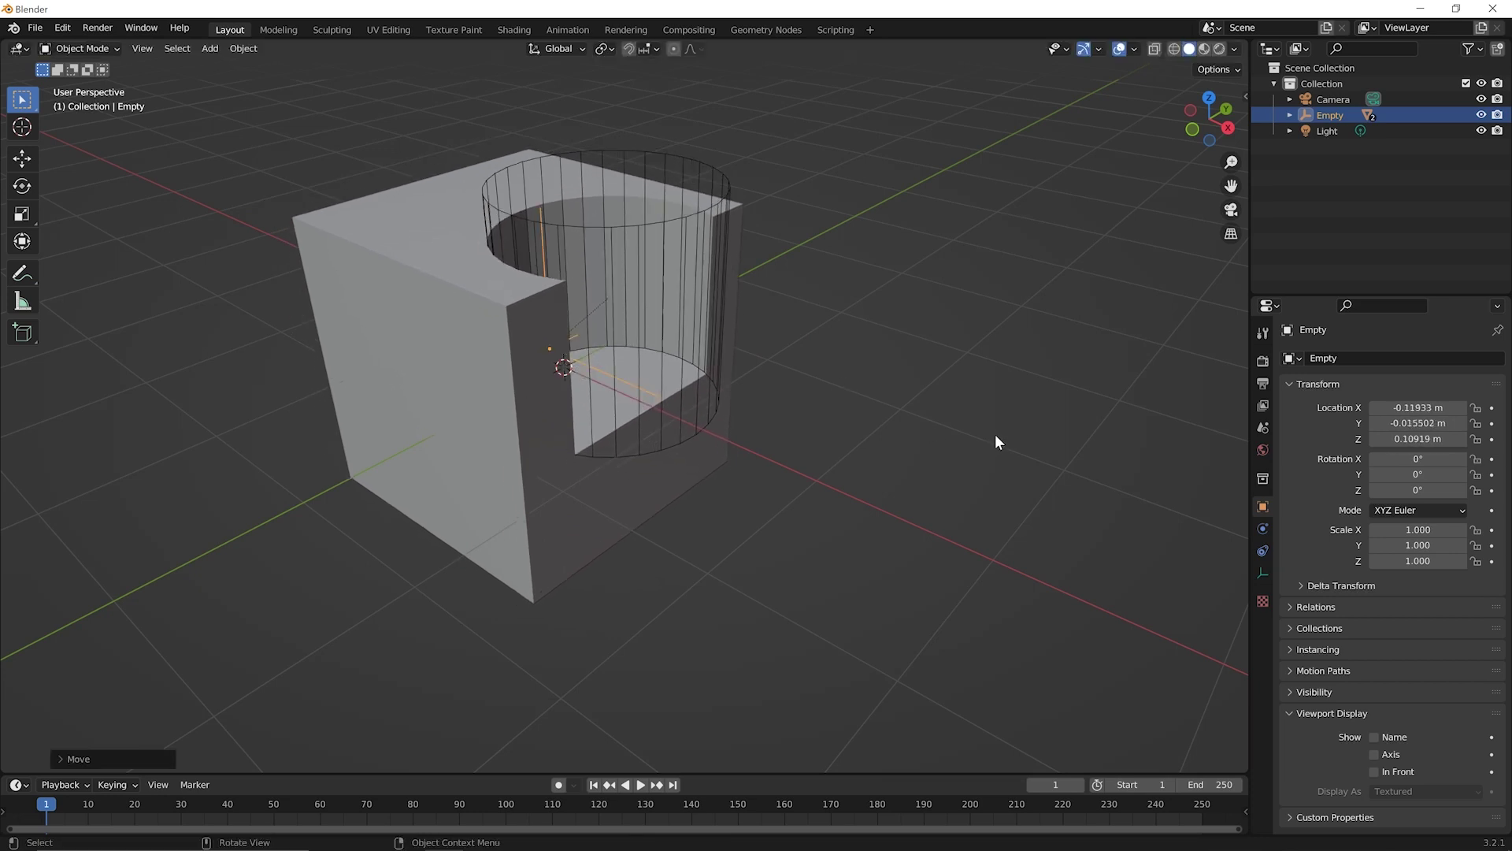
left_click(670, 225)
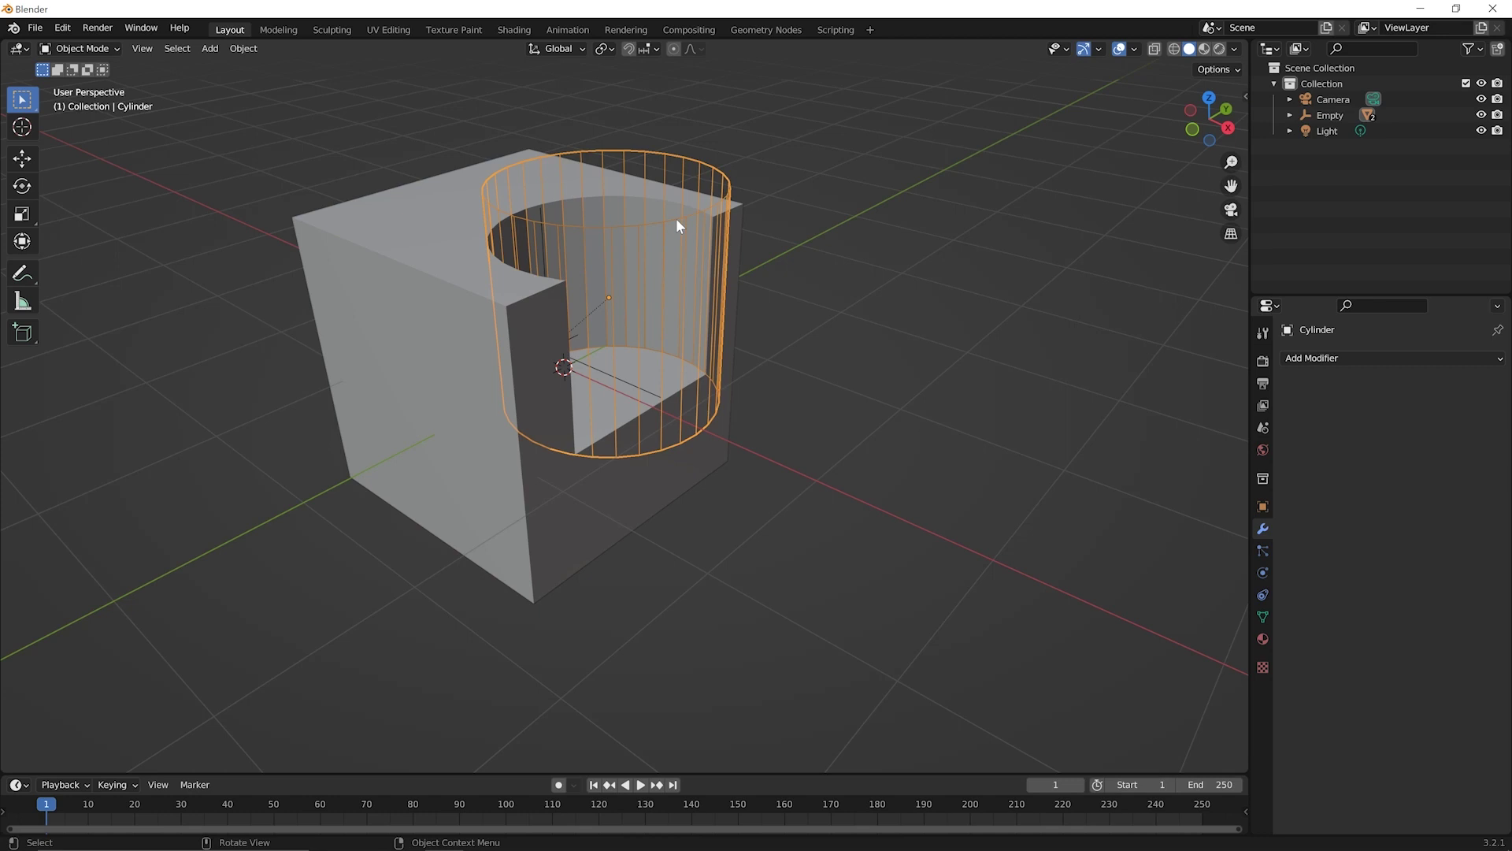
Step: Rotate the cutter cylinder 48.11° to slant the notch, then orbit to inspect it
key("r")
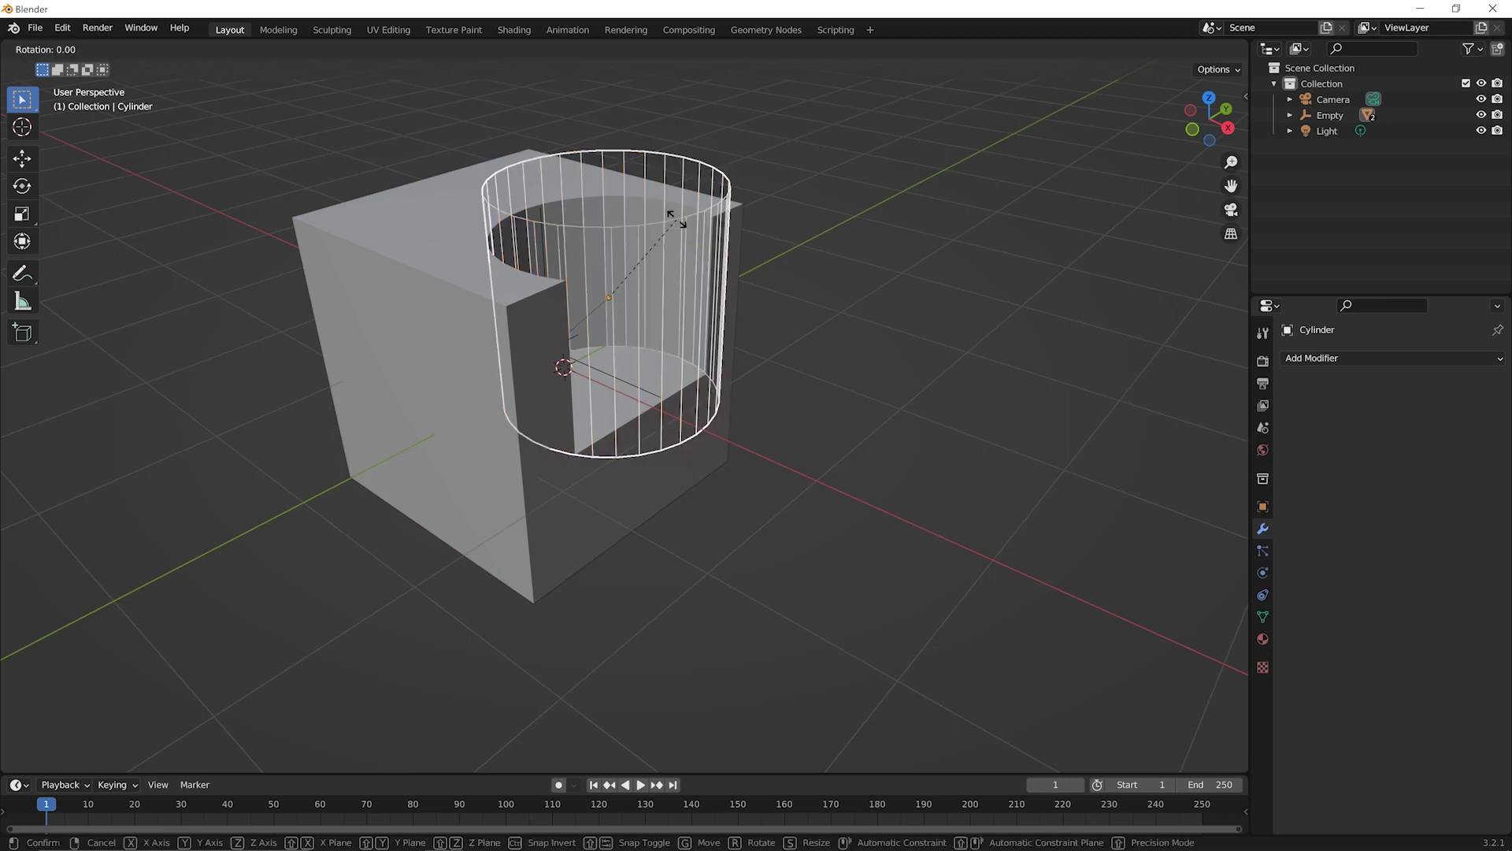
left_click(743, 295)
middle_click_drag(727, 434, 761, 501)
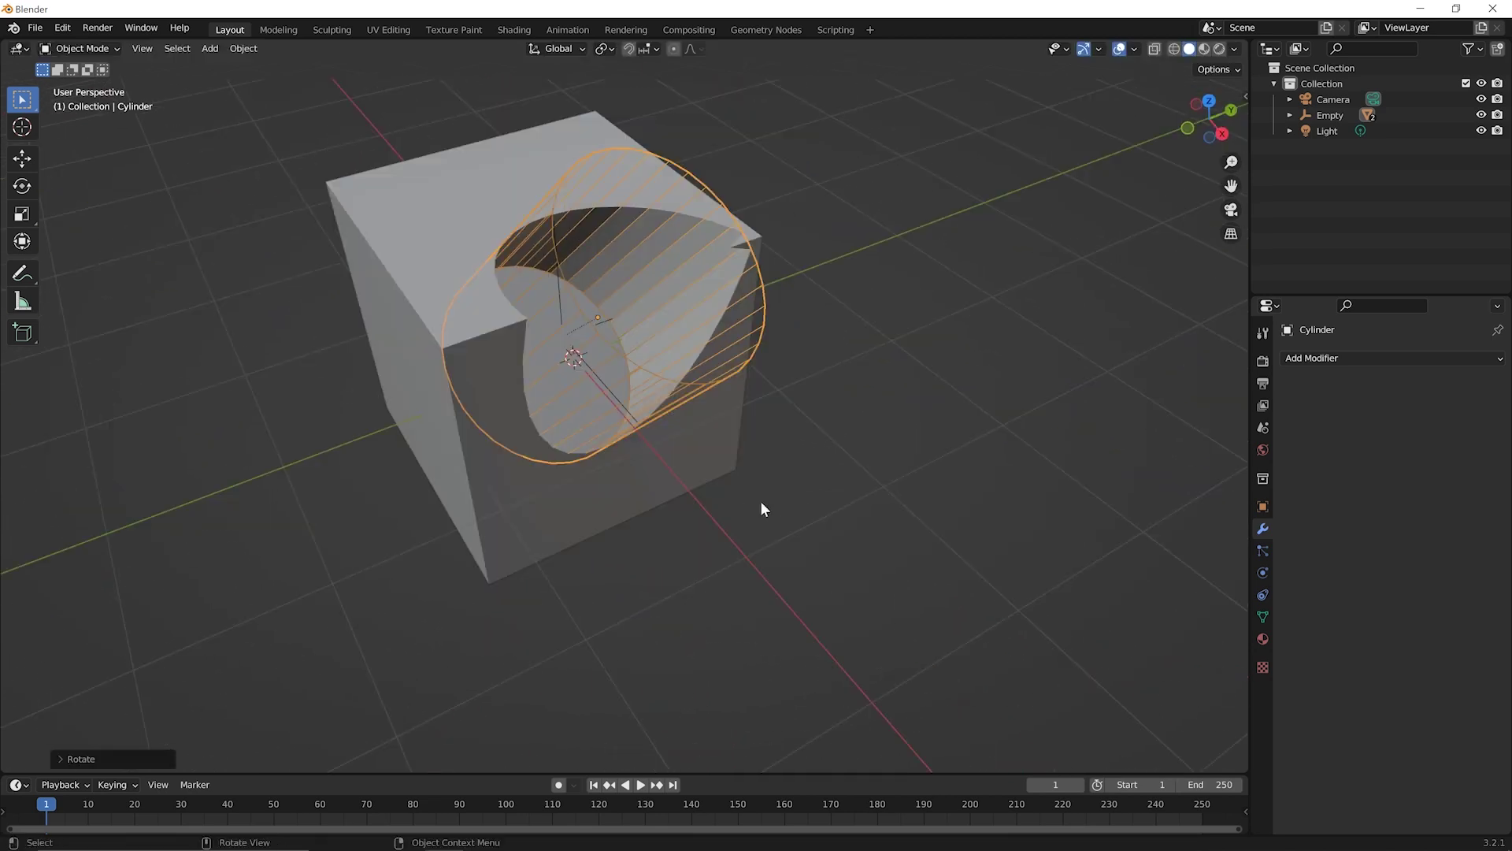